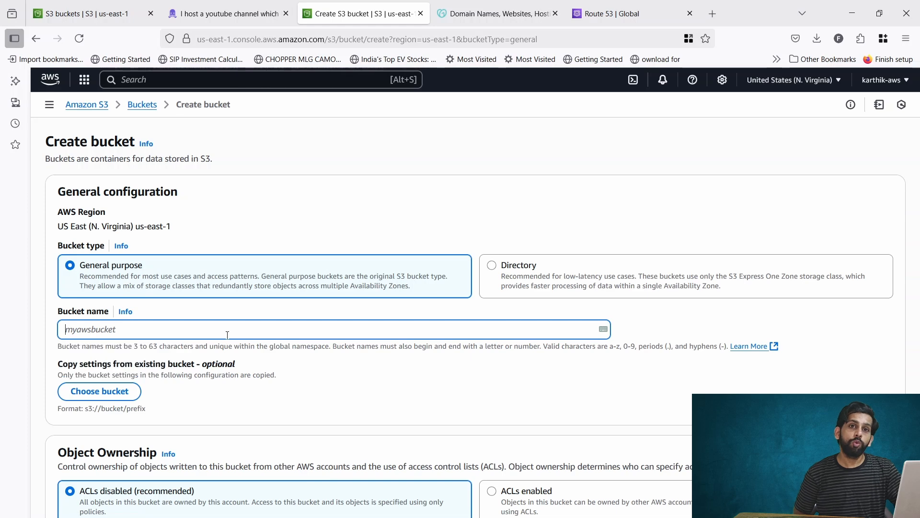
- Turn off Block all public access and acknowledge the bucket may become public
scroll(388, 386, "down", 5)
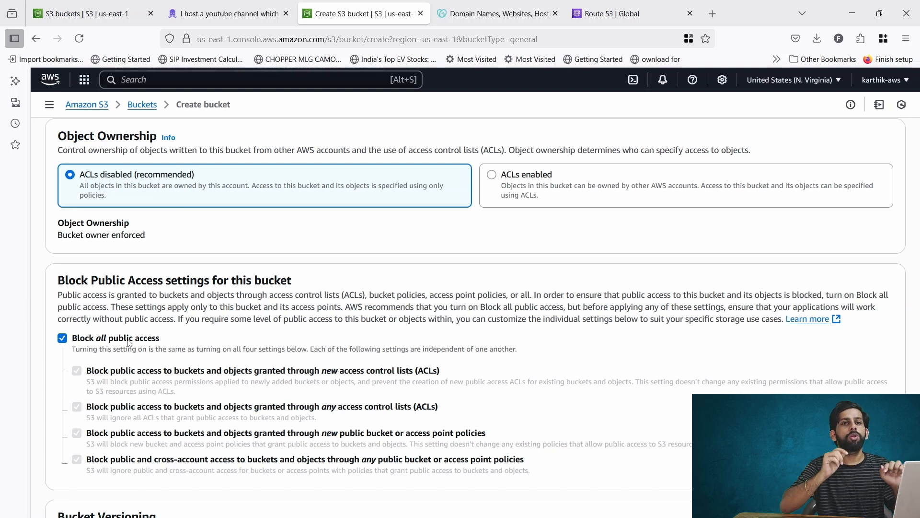
left_click(129, 339)
scroll(307, 338, "down", 4)
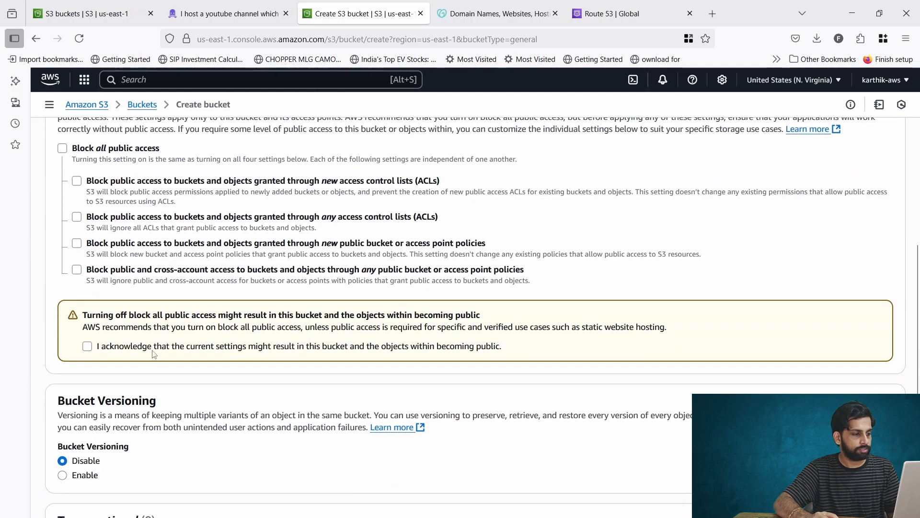
left_click(88, 347)
scroll(103, 347, "down", 5)
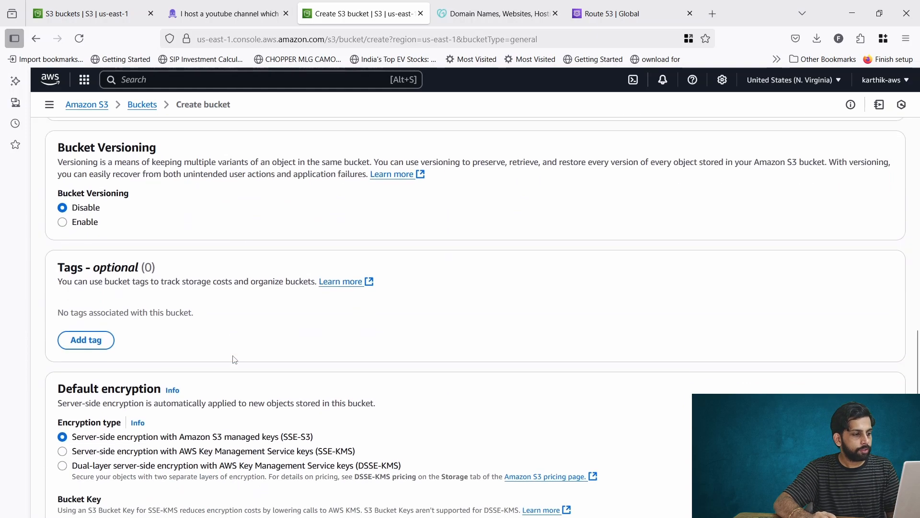
scroll(264, 325, "down", 4)
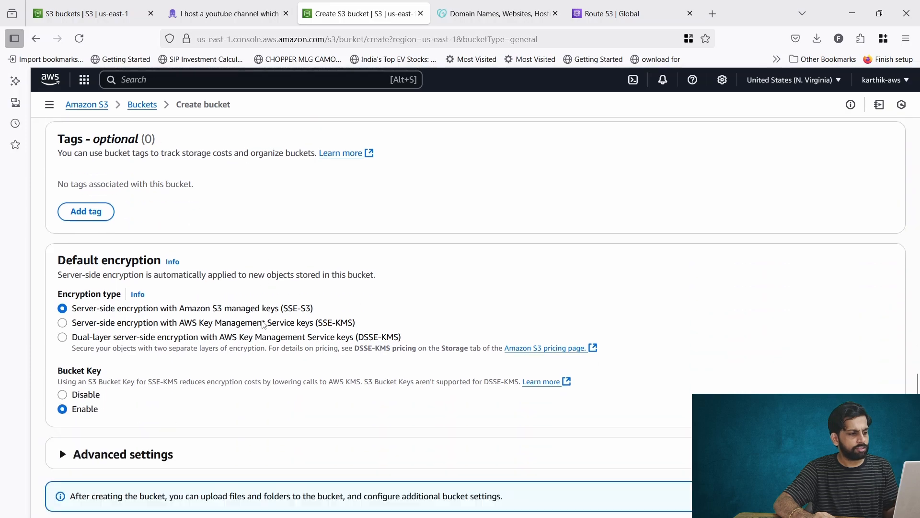
- Review advanced settings, create theyutubechannel.in and open its empty objects view
left_click(67, 406)
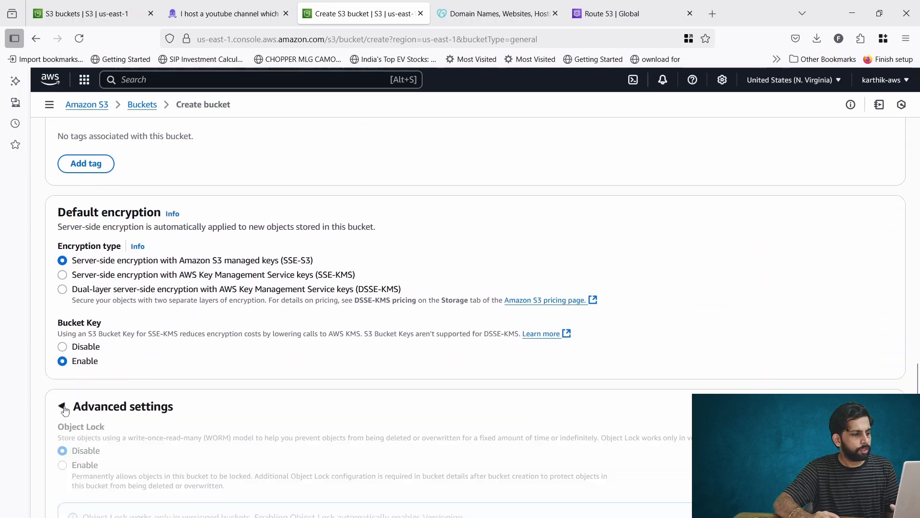
scroll(397, 330, "down", 2)
scroll(398, 330, "down", 1)
scroll(446, 331, "up", 20)
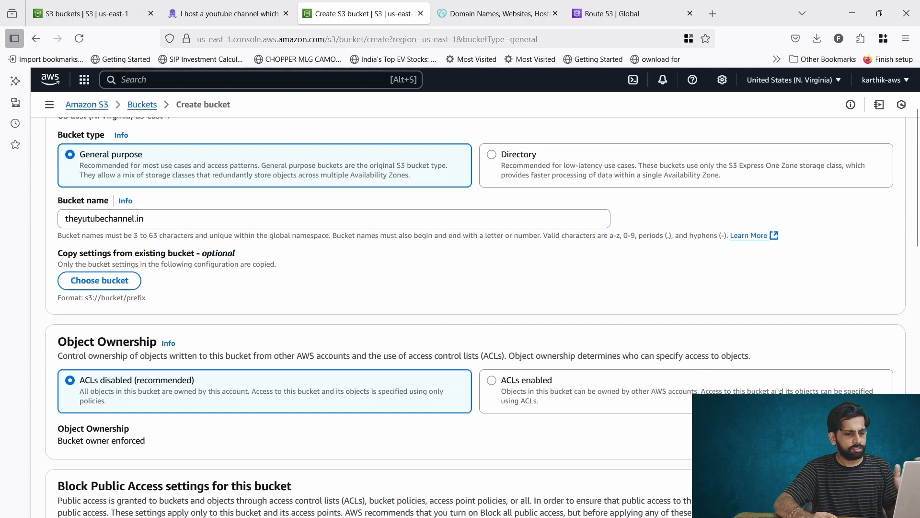
scroll(446, 331, "down", 20)
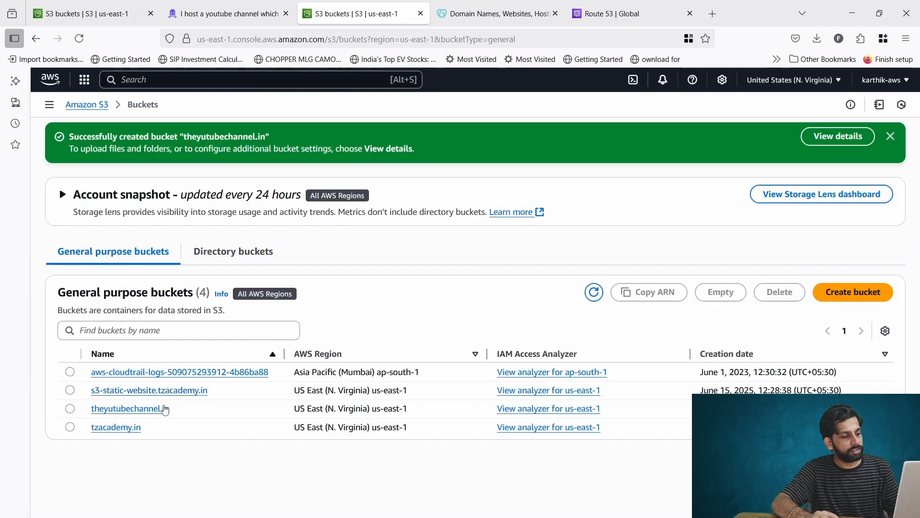
left_click(159, 410)
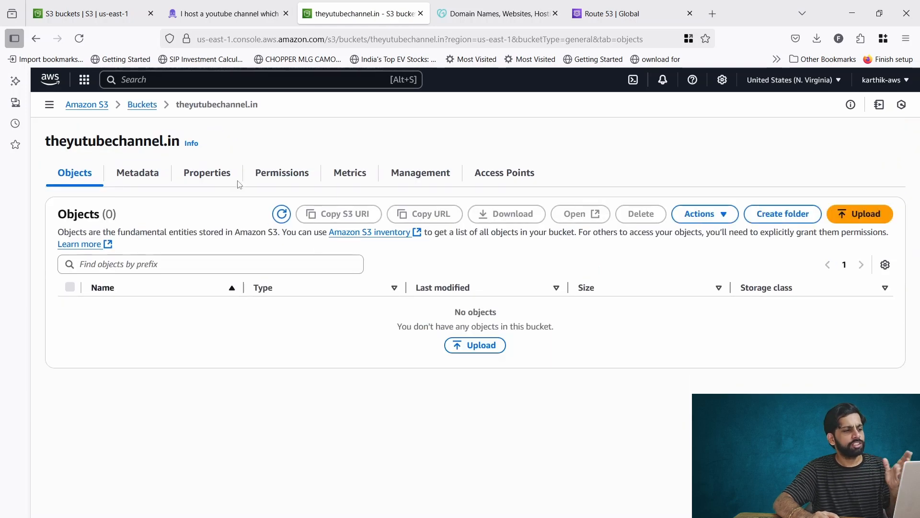
- Enable static website hosting on theyutubechannel.in with index.html and error.html documents
left_click(220, 175)
scroll(267, 409, "down", 5)
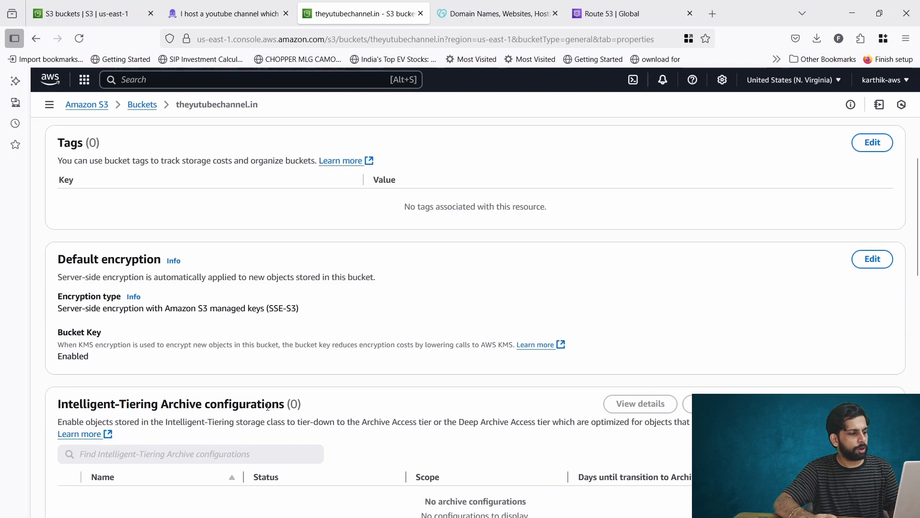
scroll(268, 406, "down", 15)
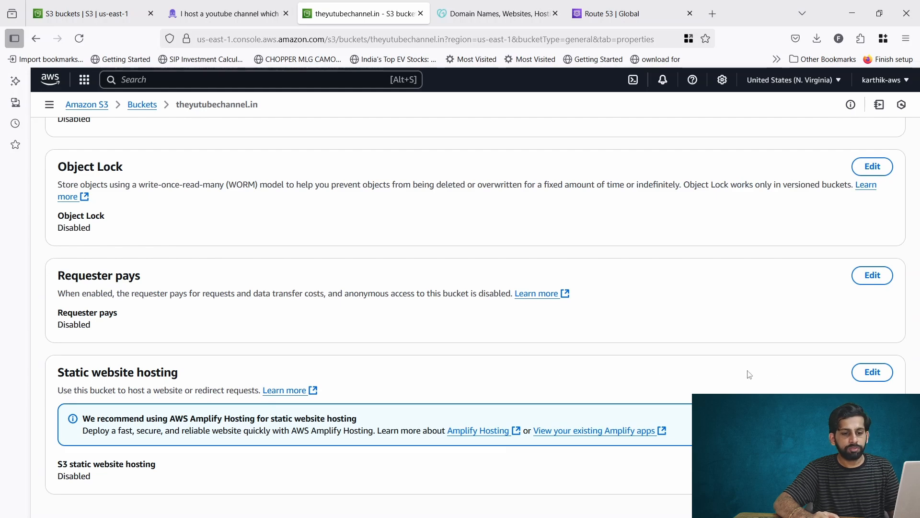
left_click(874, 371)
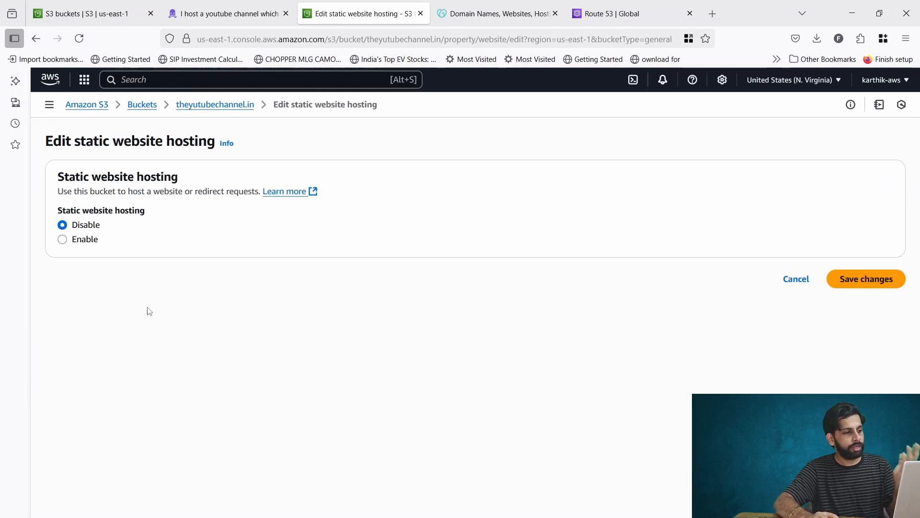
left_click(62, 239)
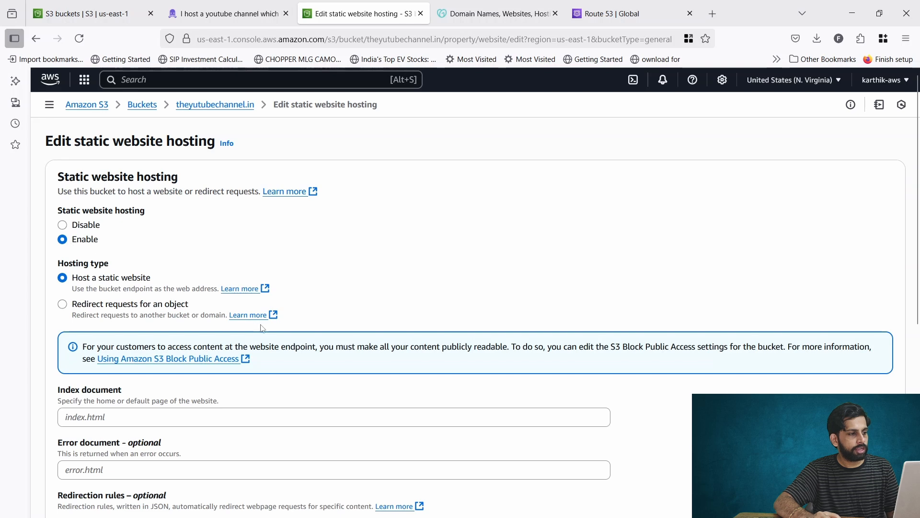
scroll(263, 331, "down", 3)
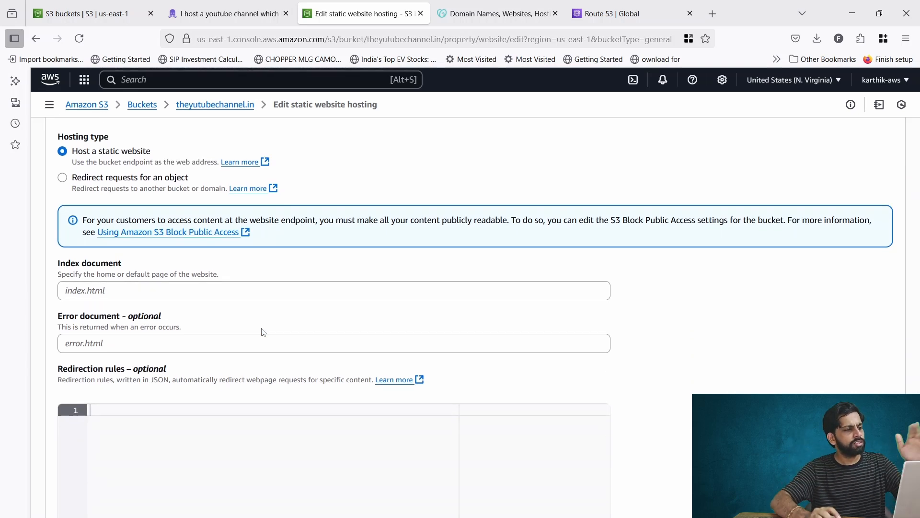
left_click(206, 289)
type("in")
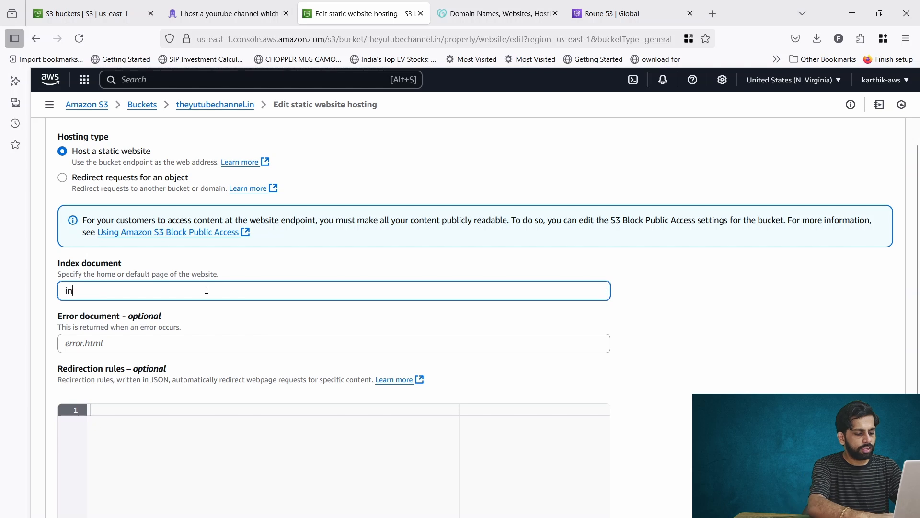
type("dex.html")
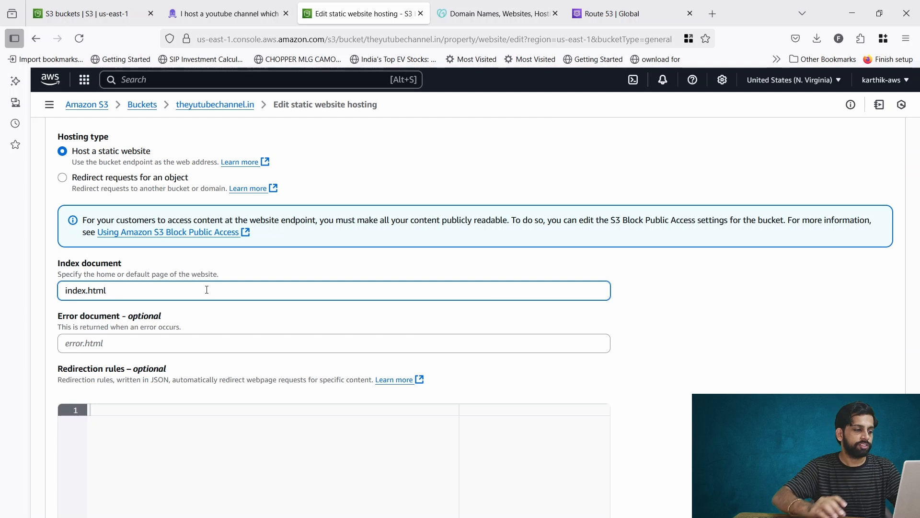
left_click(177, 352)
type("er")
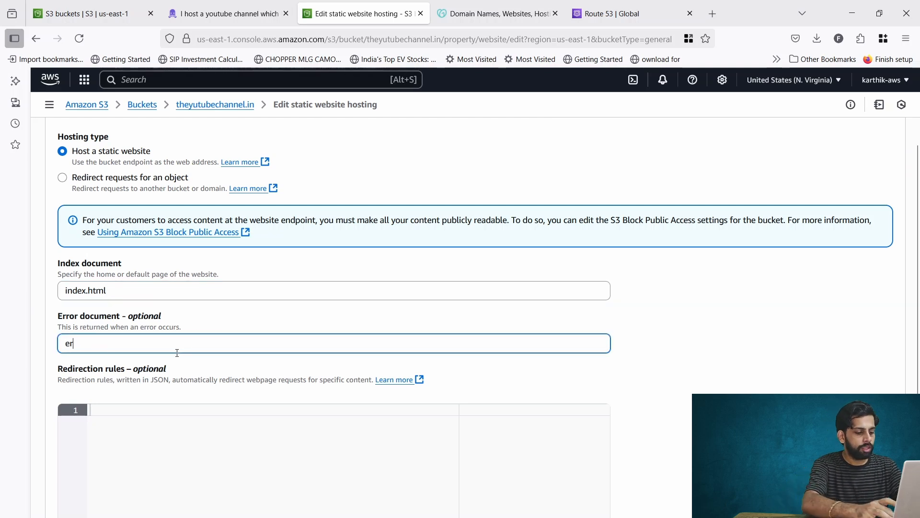
type("ro")
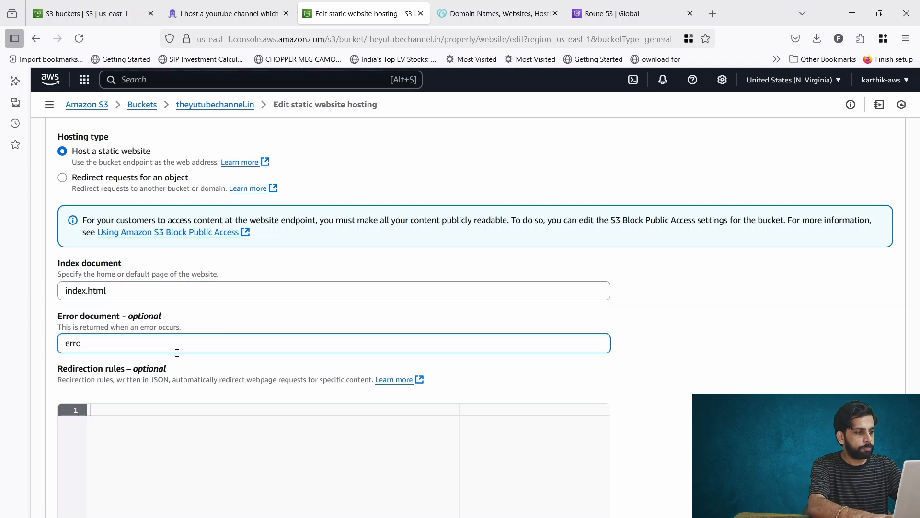
type("r.html")
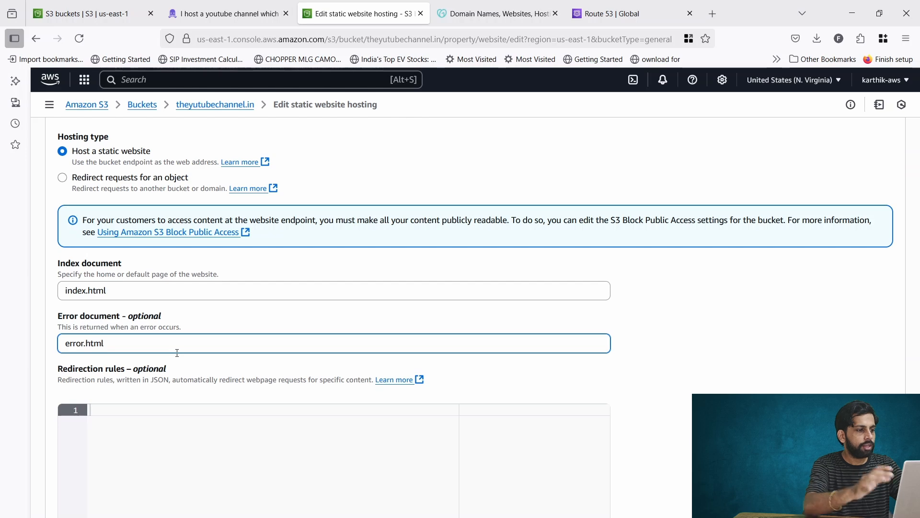
scroll(240, 353, "down", 5)
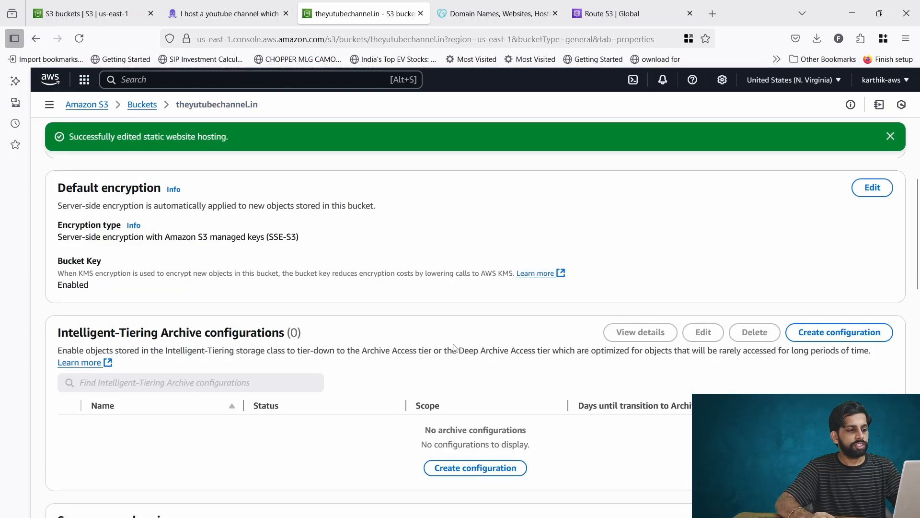
- Copy the existing bucket policy from the tzacademy.in bucket's permissions
scroll(454, 347, "up", 10)
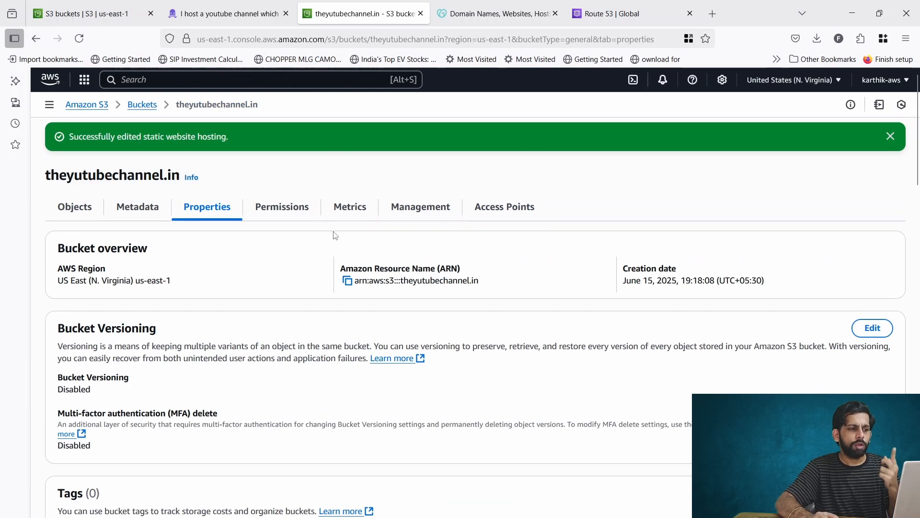
left_click(301, 208)
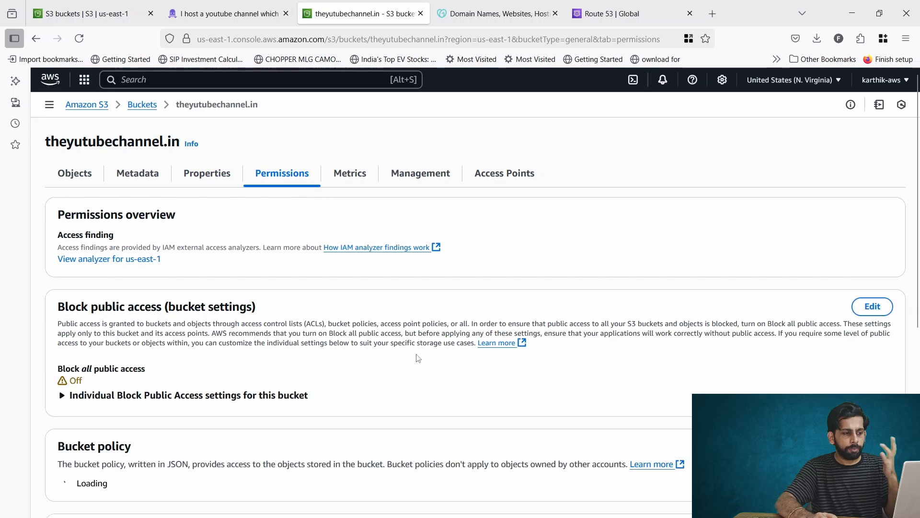
scroll(419, 358, "down", 4)
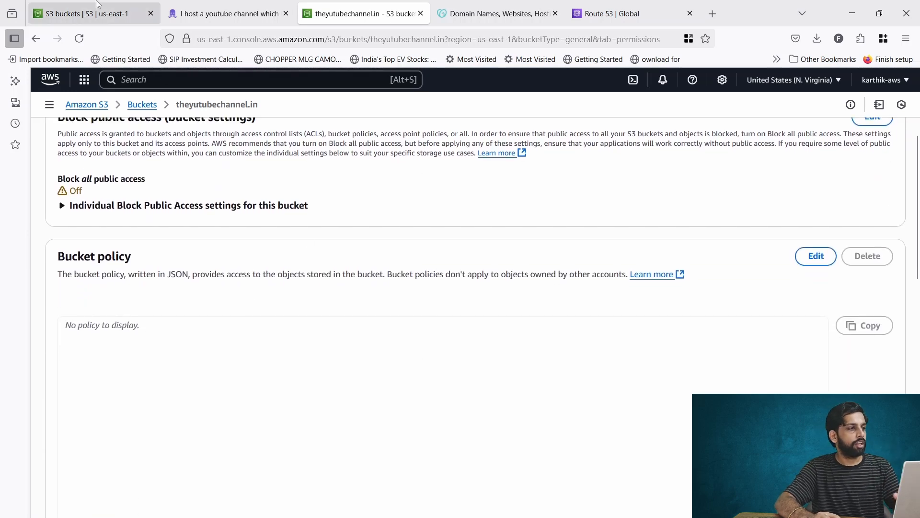
left_click(86, 13)
left_click(126, 367)
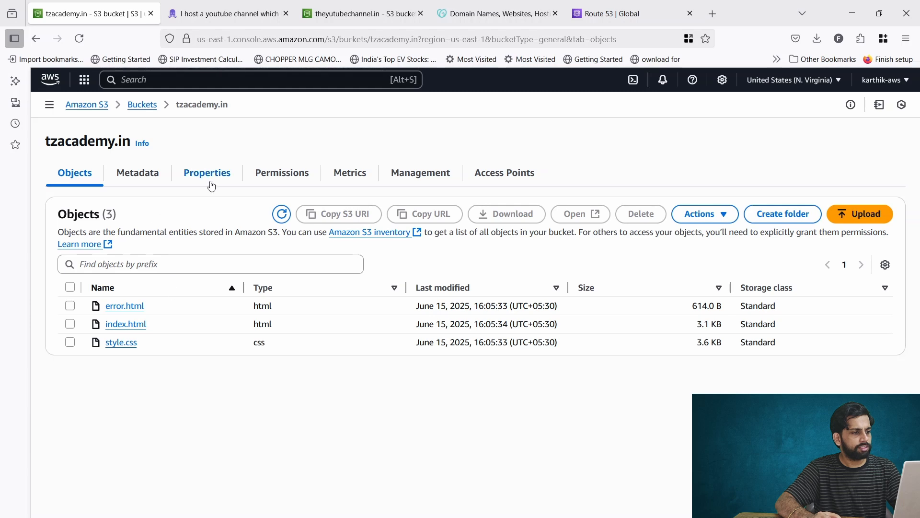
left_click(271, 178)
scroll(343, 354, "down", 4)
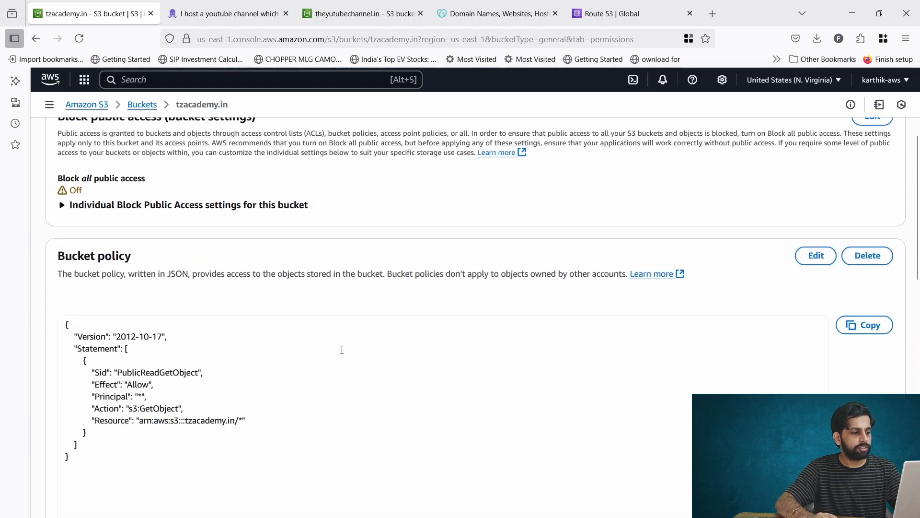
left_click(862, 326)
- Paste the policy into theyutubechannel.in's bucket policy and set Resource to theyutubechannel.in/*
left_click(359, 13)
scroll(386, 310, "down", 2)
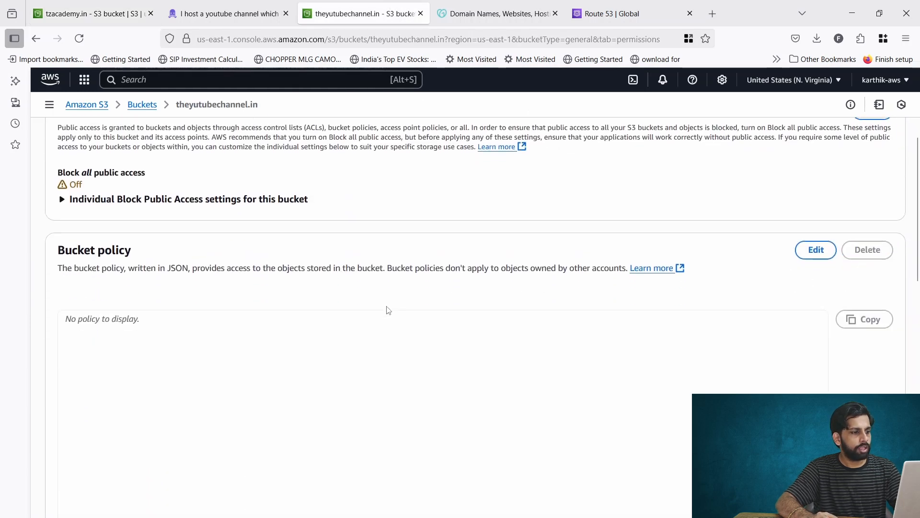
left_click(813, 193)
key("ctrl+v")
double_click(262, 396)
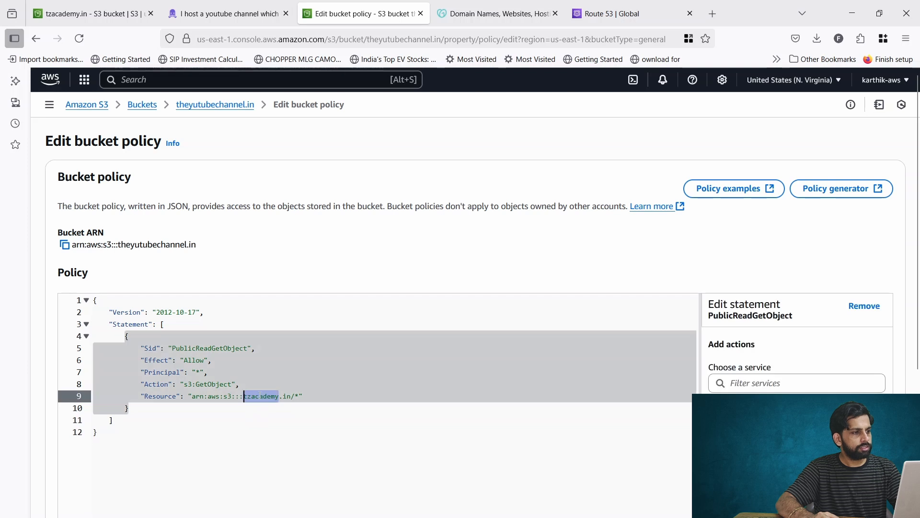
key("Down")
left_click_drag(243, 396, 299, 396)
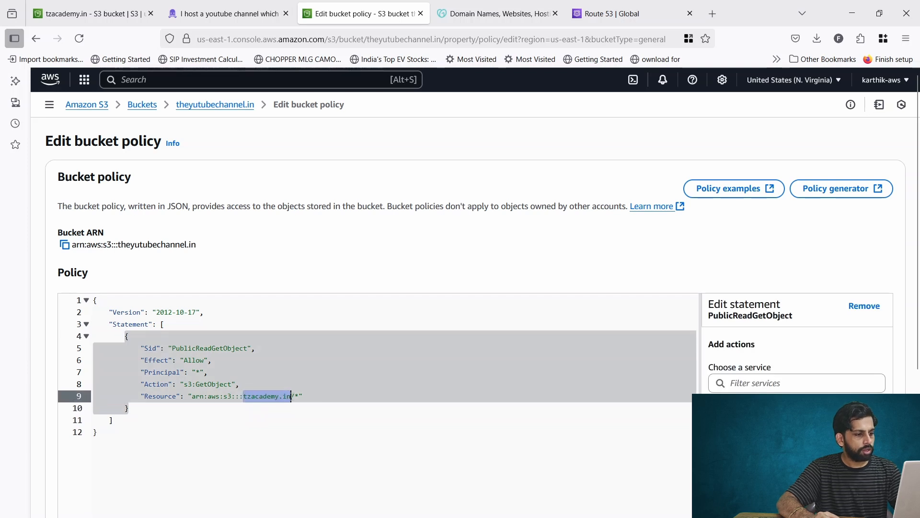
key("ctrl+v")
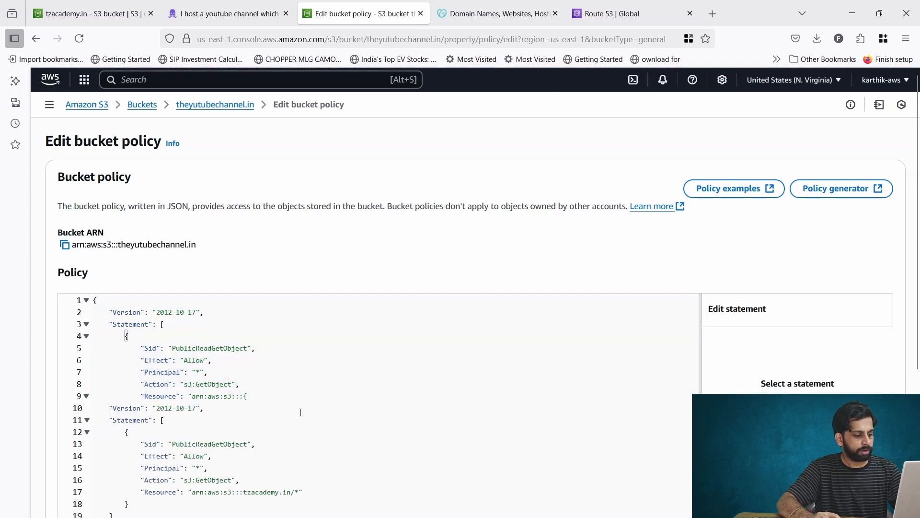
- Save the public-read policy, then queue index.html, style.css and error.html for upload
key("ctrl+z")
double_click(213, 384)
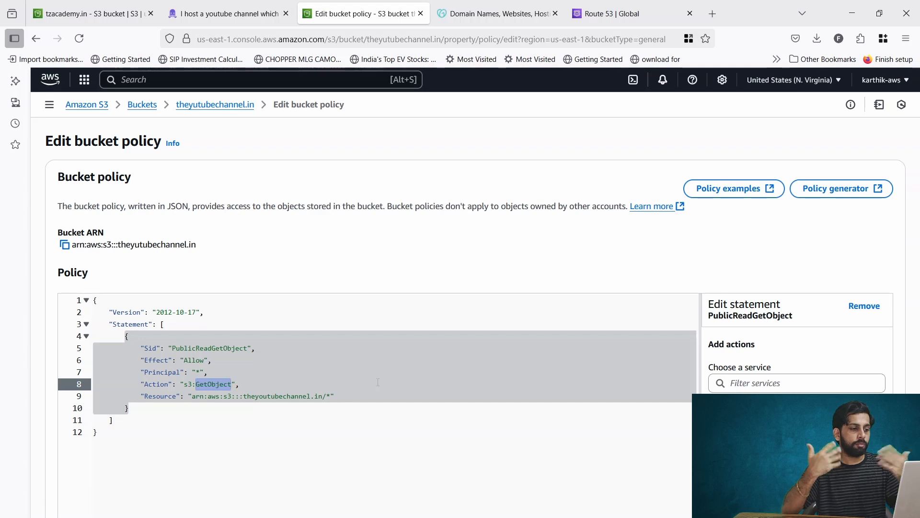
left_click_drag(192, 372, 208, 372)
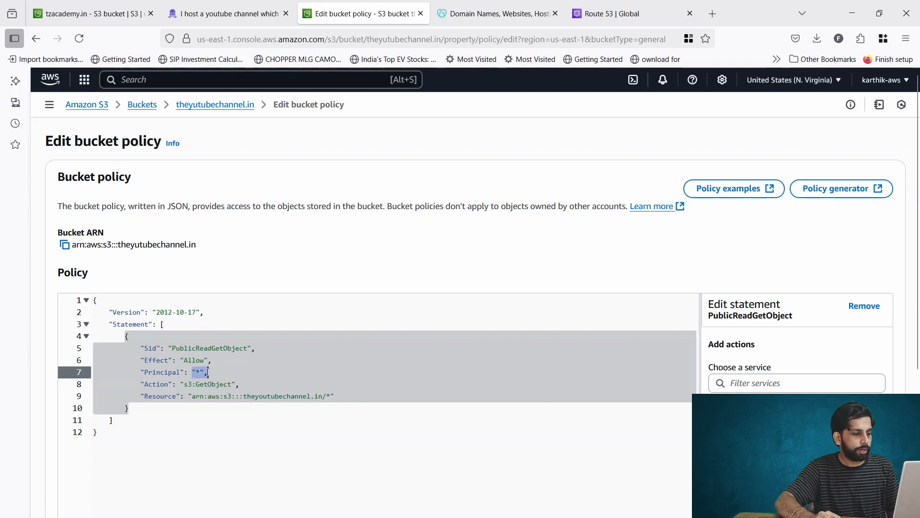
scroll(266, 374, "down", 5)
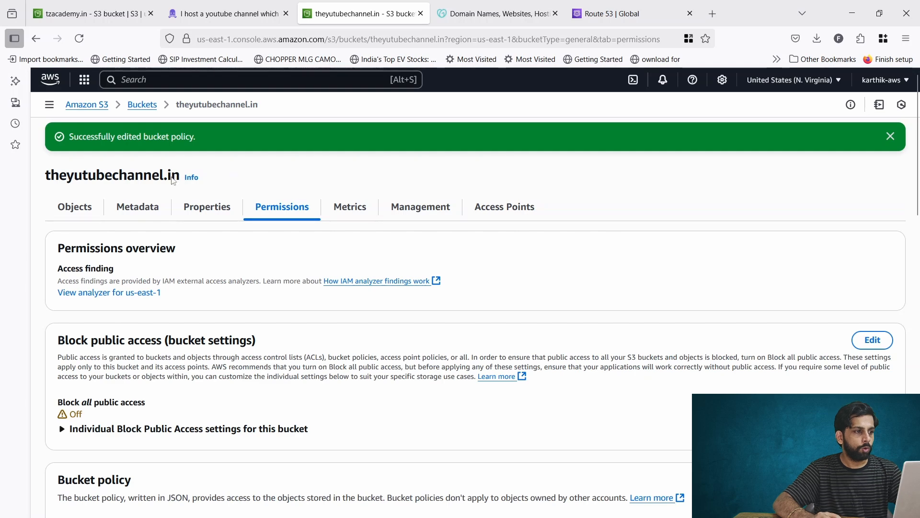
left_click(74, 207)
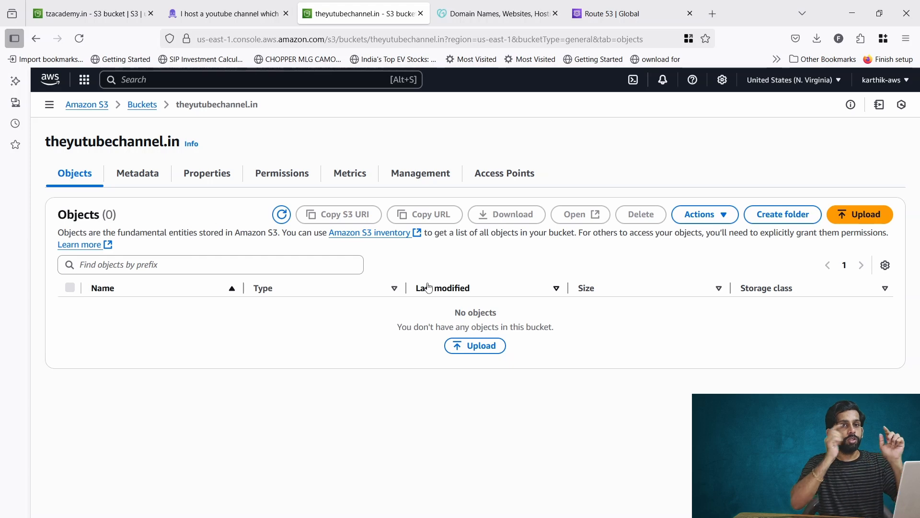
left_click(404, 517)
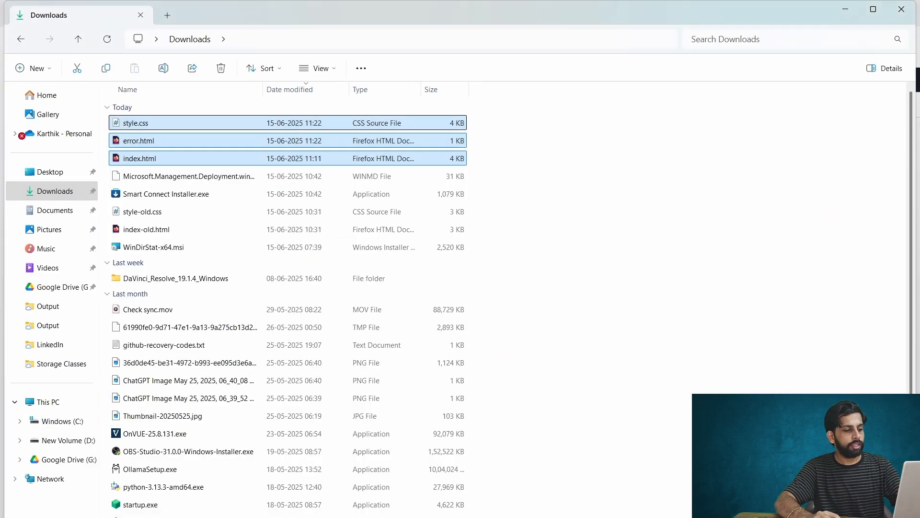
left_click_drag(240, 165, 346, 362)
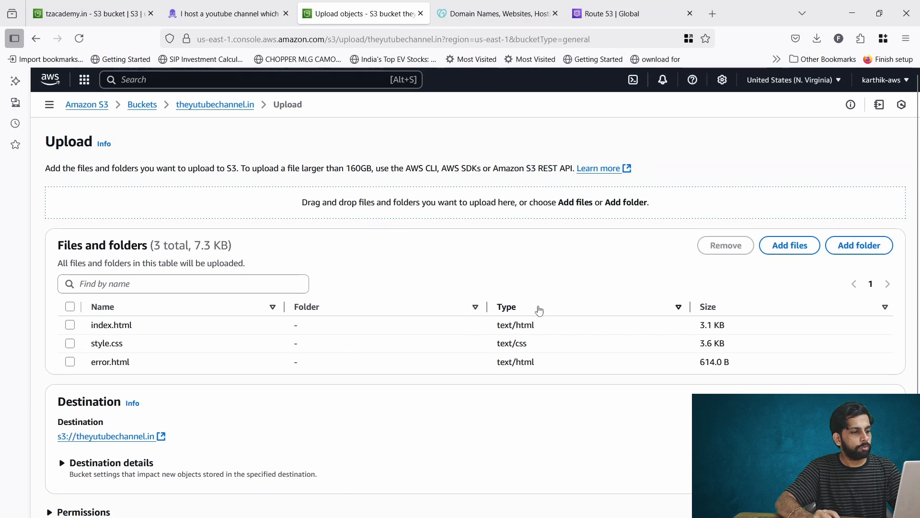
- Finish uploading index.html, style.css and error.html to theyutubechannel.in
scroll(538, 308, "down", 2)
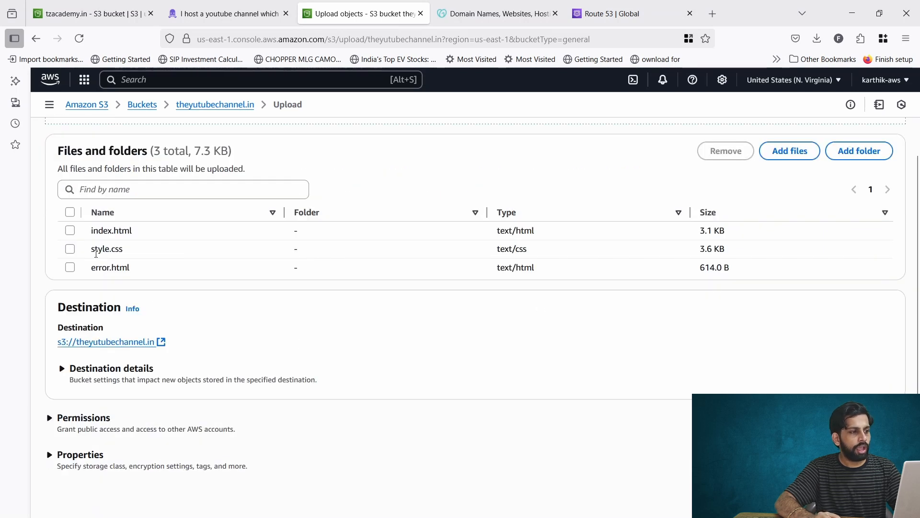
double_click(93, 233)
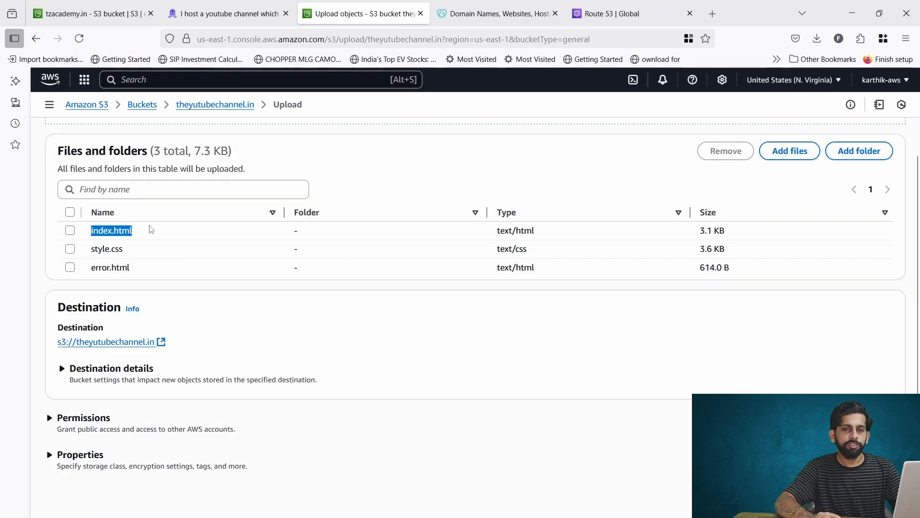
left_click(121, 248)
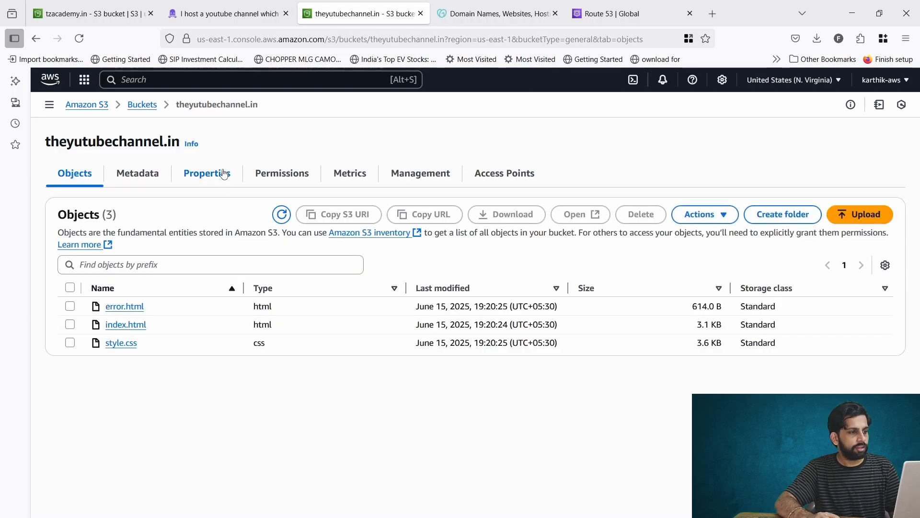
- Copy the bucket website endpoint from the Static website hosting properties
left_click(224, 174)
scroll(259, 349, "down", 20)
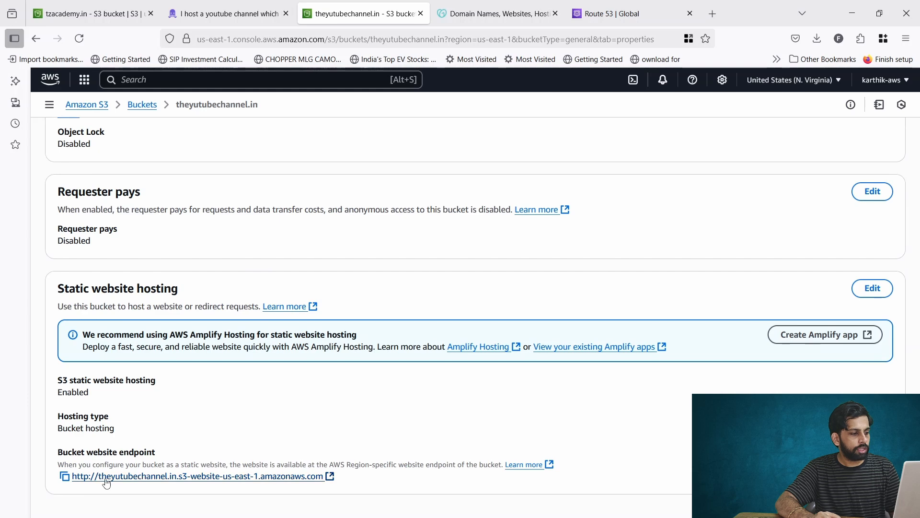
left_click(64, 477)
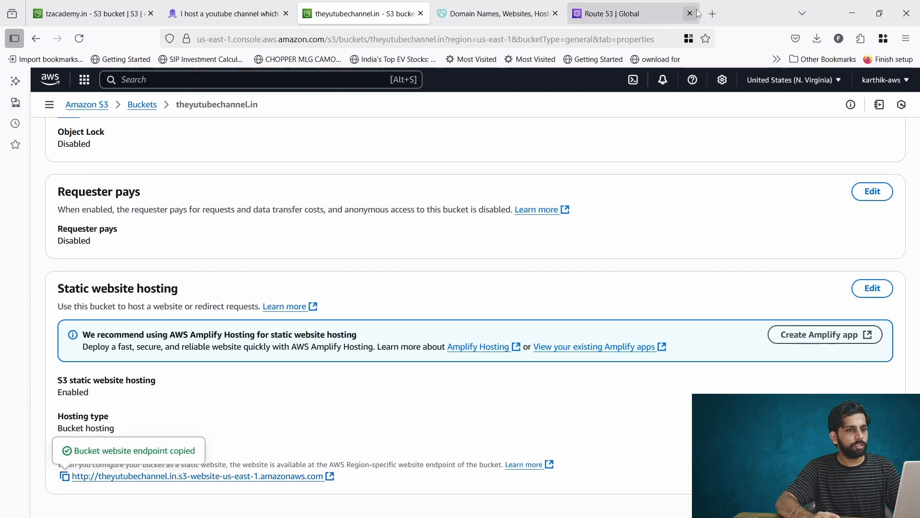
- Load the pasted website endpoint in a new tab to show the My Top Video Picks page
left_click(714, 15)
key("ctrl+v")
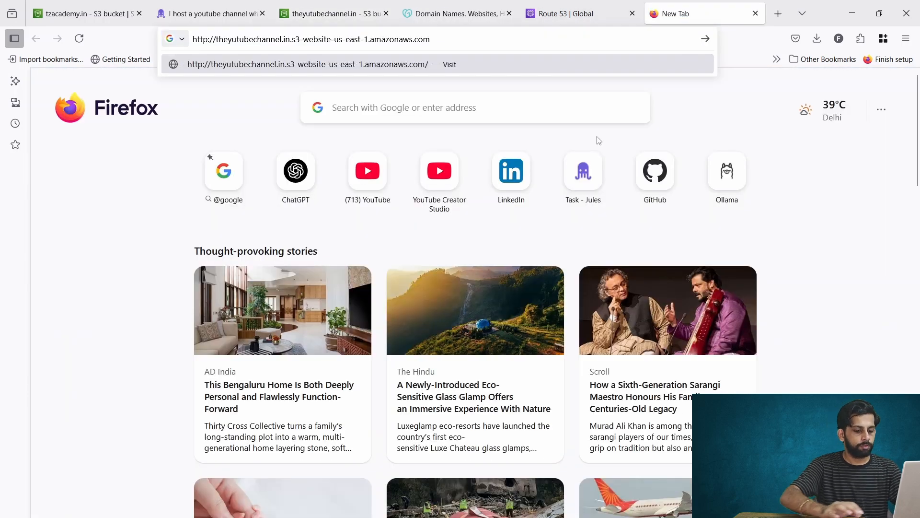
key("Return")
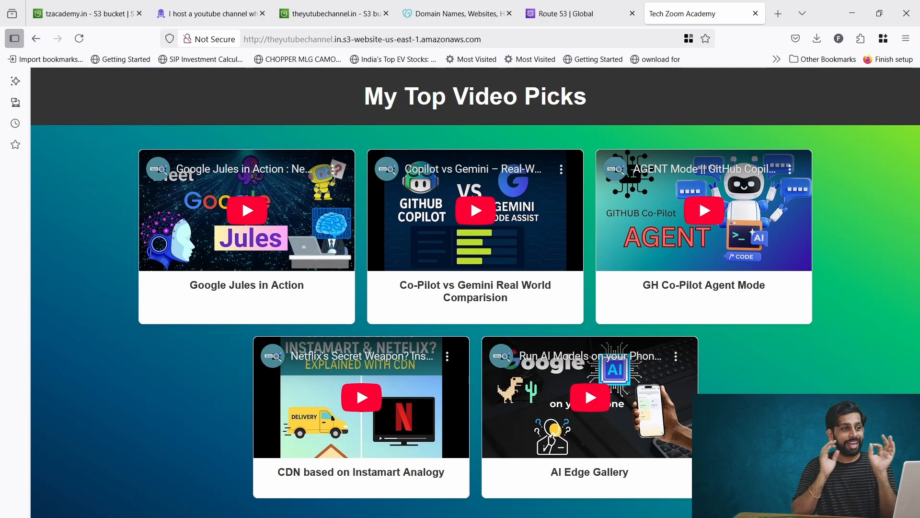
left_click(553, 41)
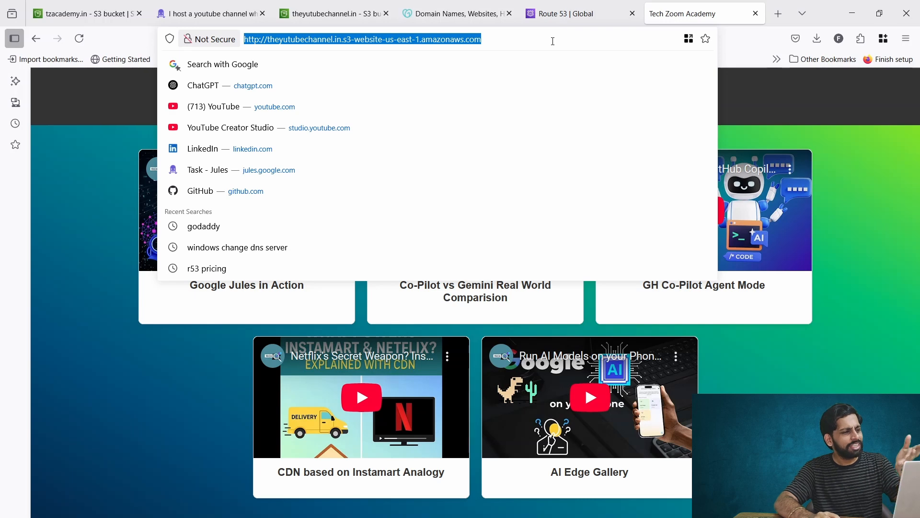
left_click(723, 325)
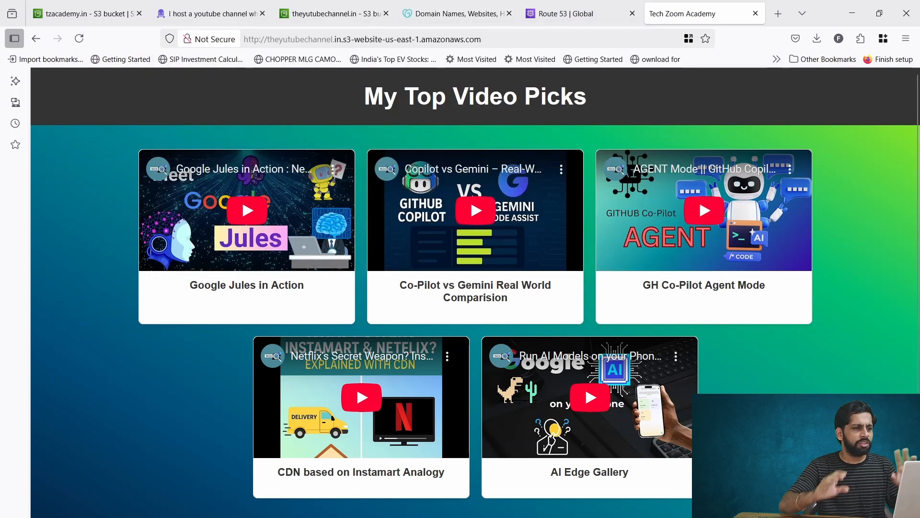
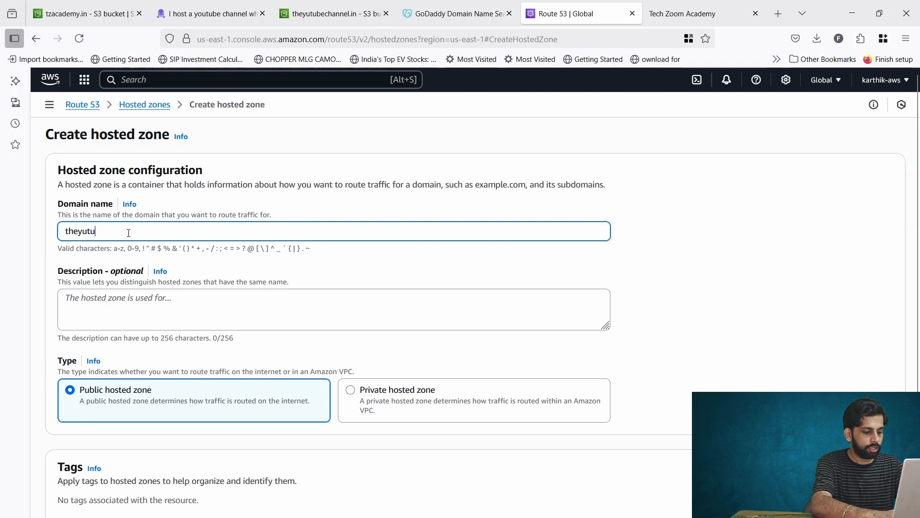
- Enter theyutubechannel.in as the hosted zone domain name and paste it as the description
type("in")
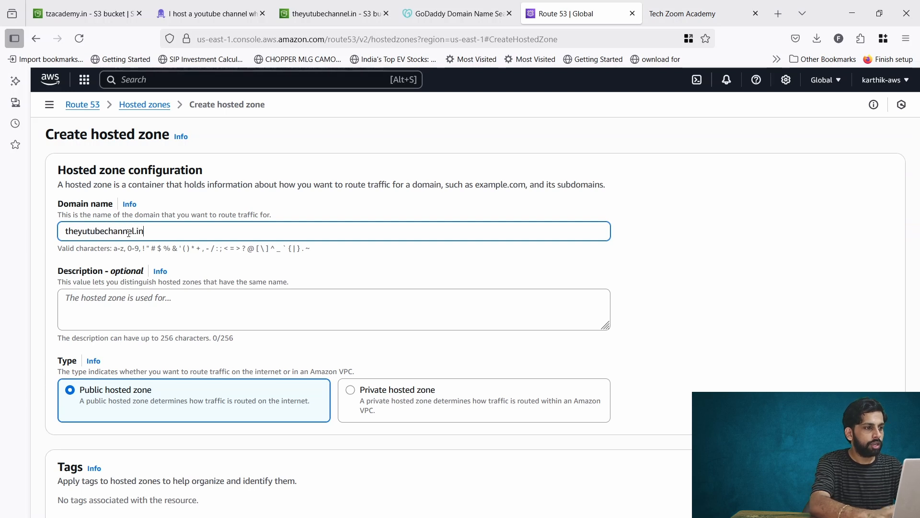
triple_click(129, 234)
key("ctrl+c")
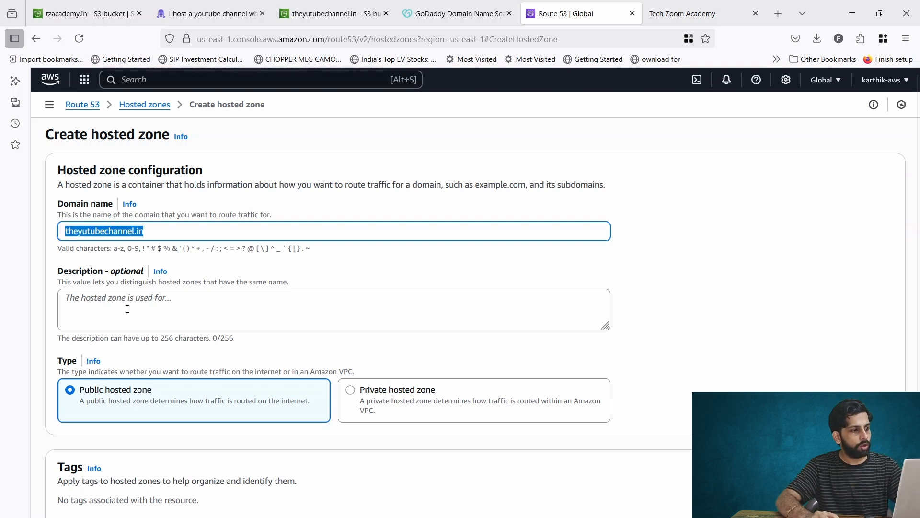
left_click(137, 307)
key("ctrl+v")
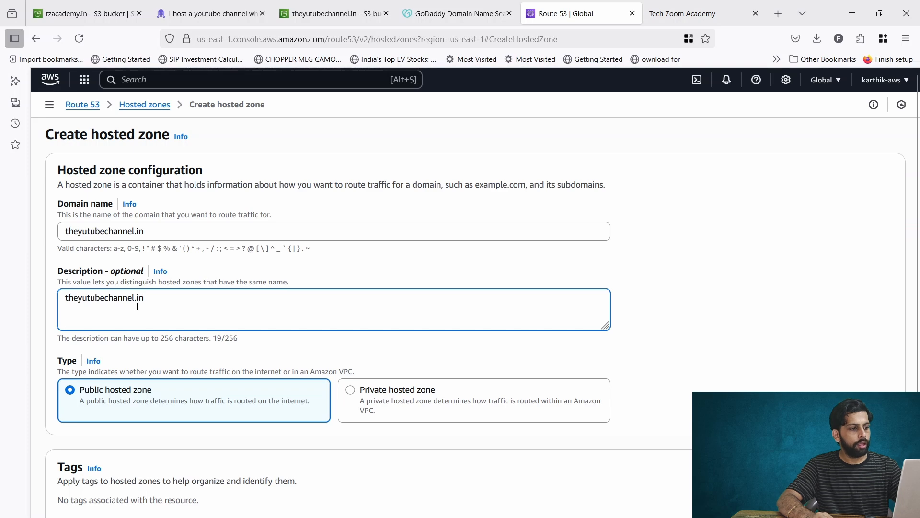
scroll(176, 328, "down", 2)
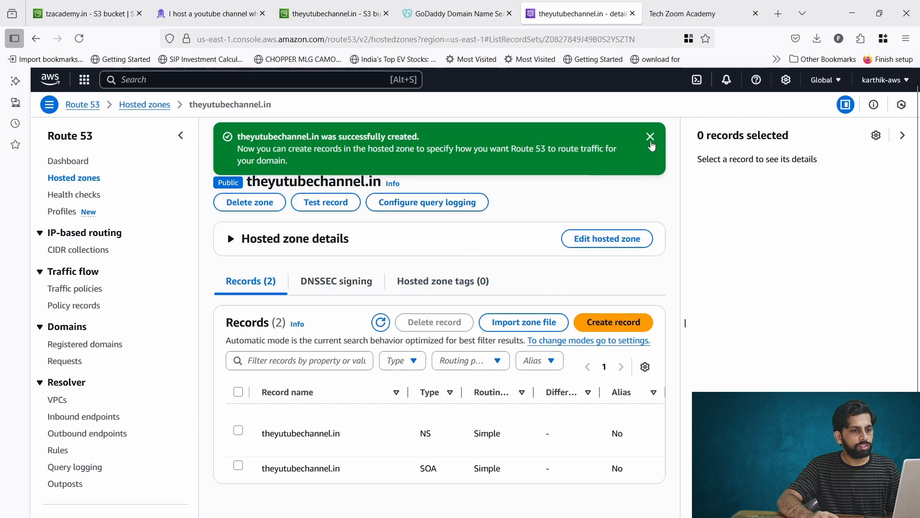
- Dismiss the success banner, widen the records table, and point out the default NS and SOA records
left_click(650, 136)
left_click(906, 137)
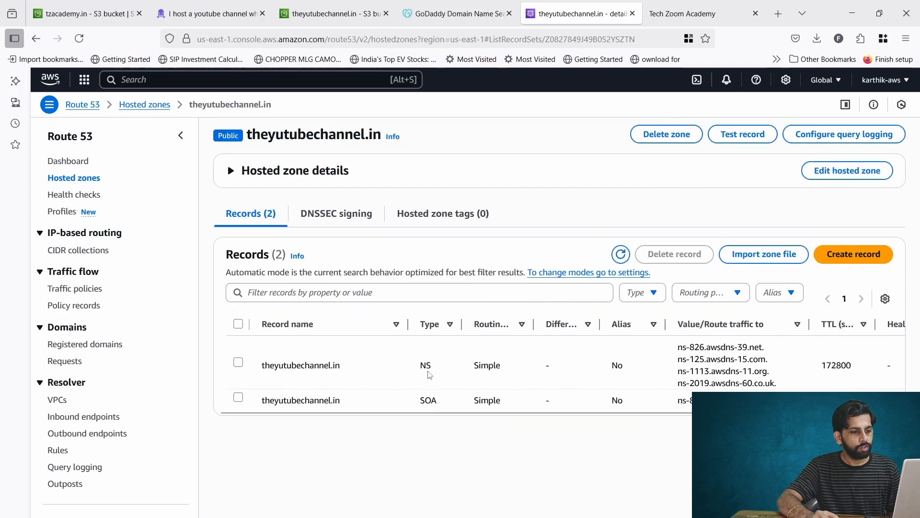
double_click(428, 366)
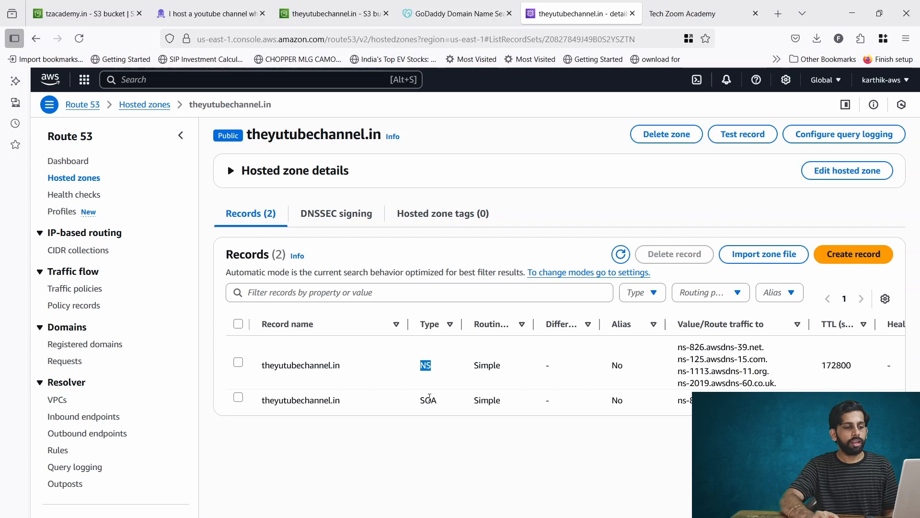
double_click(429, 400)
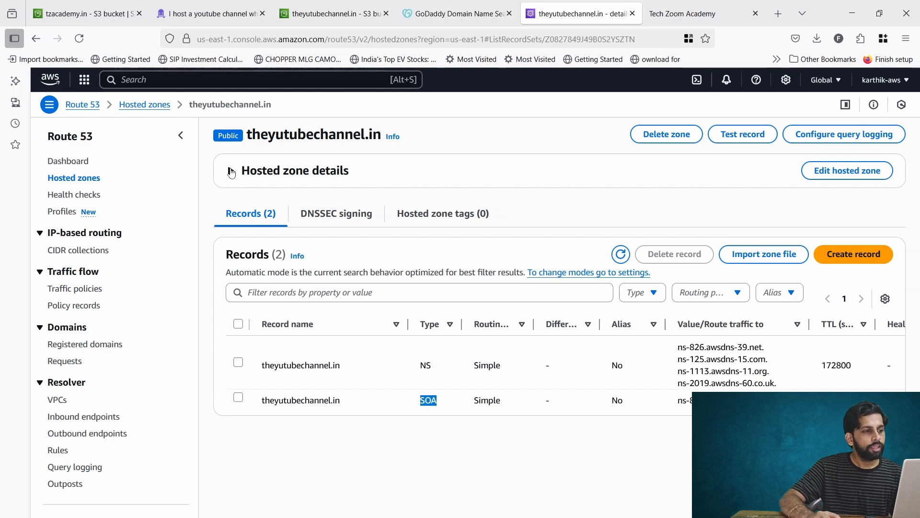
- Expand the hosted zone details and select its four name servers before moving to GoDaddy
left_click(231, 171)
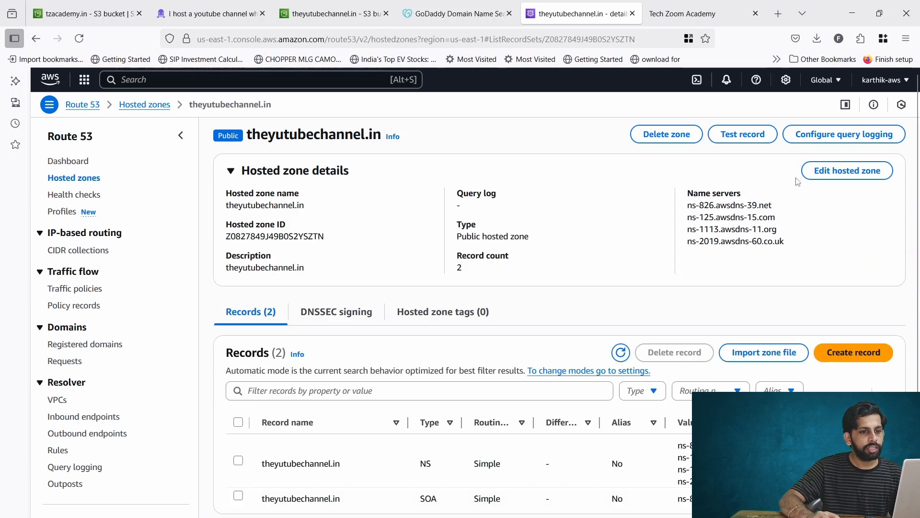
left_click_drag(688, 210, 792, 244)
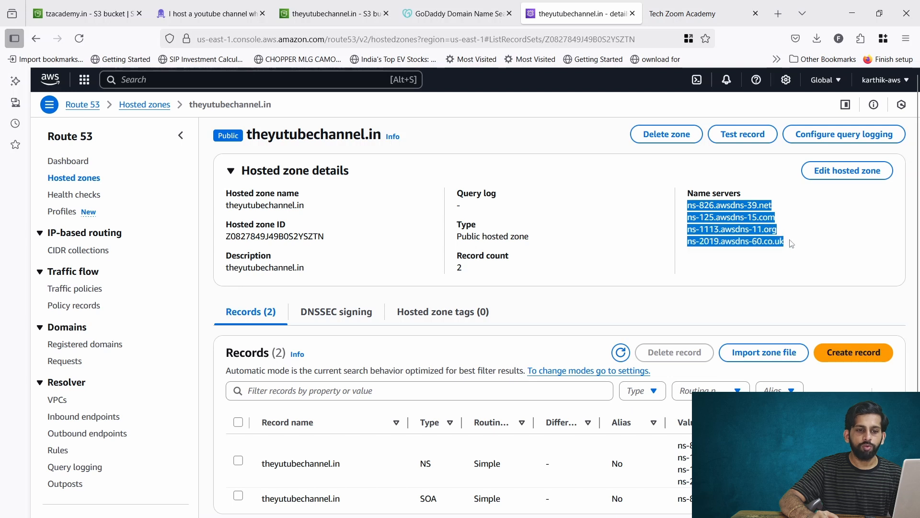
left_click(815, 232)
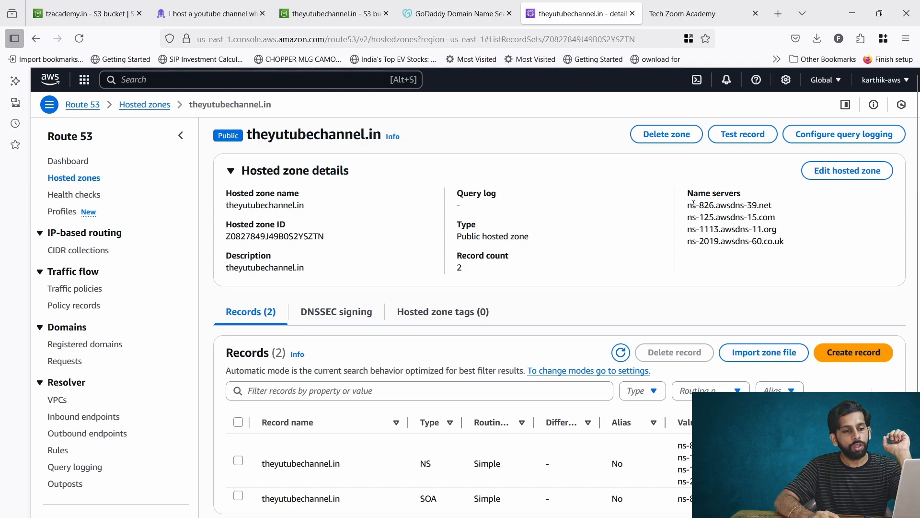
left_click_drag(687, 205, 805, 248)
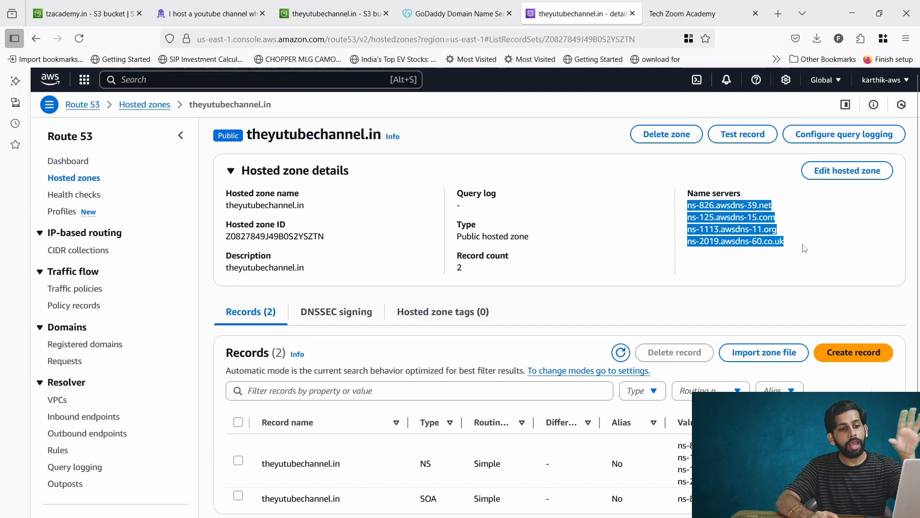
left_click(442, 31)
left_click(438, 16)
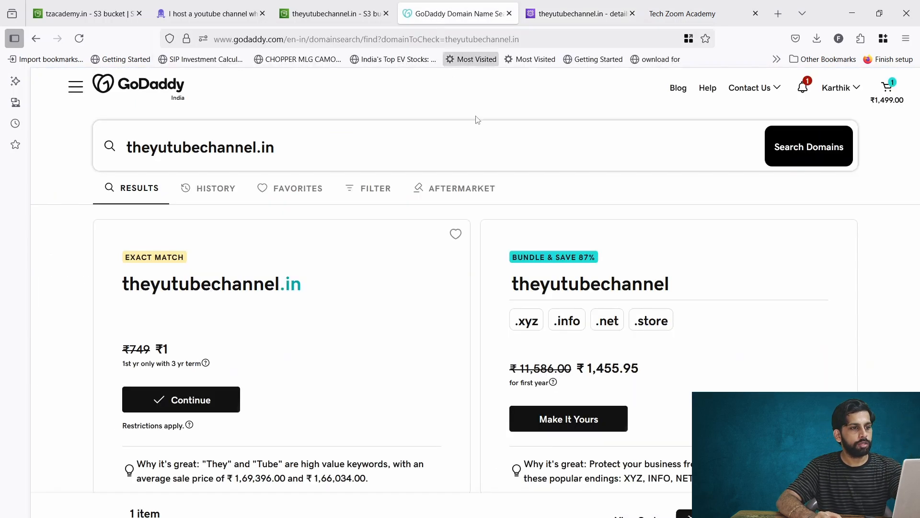
- Go to My Products in GoDaddy and open Edit nameservers for tzacademy.in
left_click(839, 88)
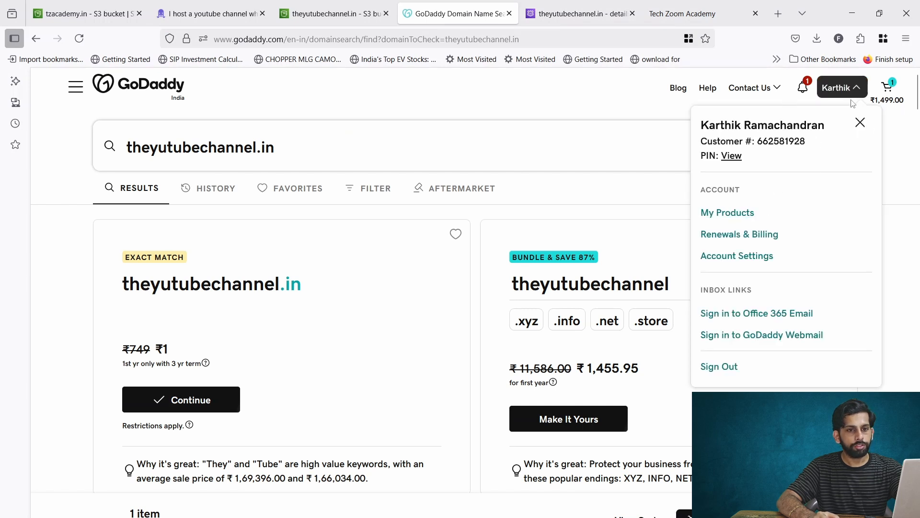
left_click(728, 212)
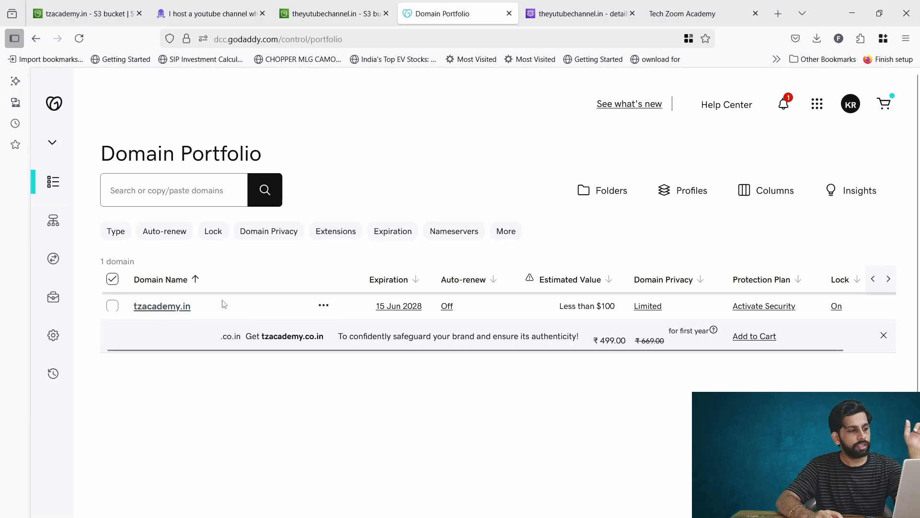
left_click(320, 307)
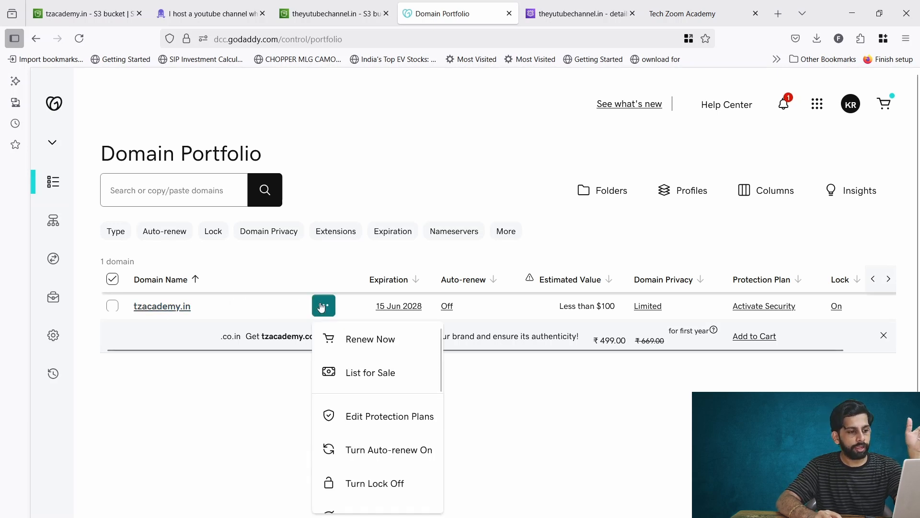
left_click(116, 313)
left_click(114, 309)
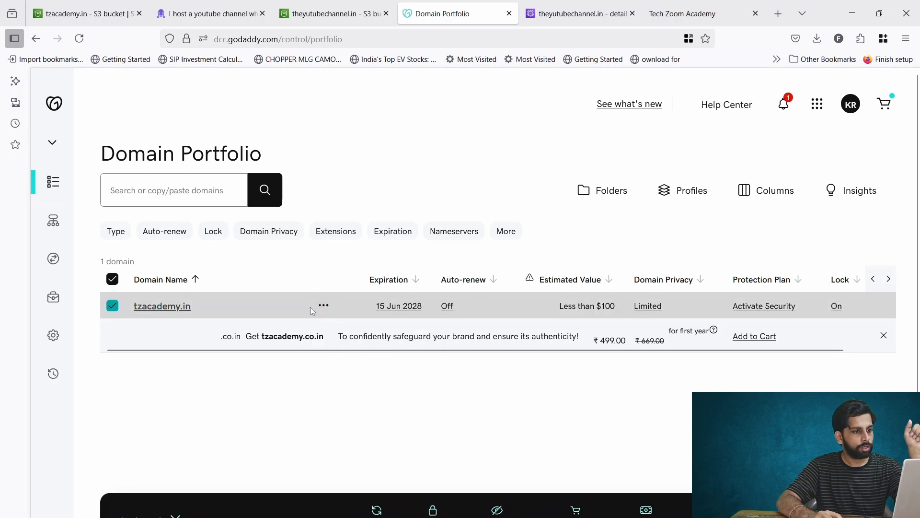
left_click(324, 307)
scroll(380, 383, "down", 3)
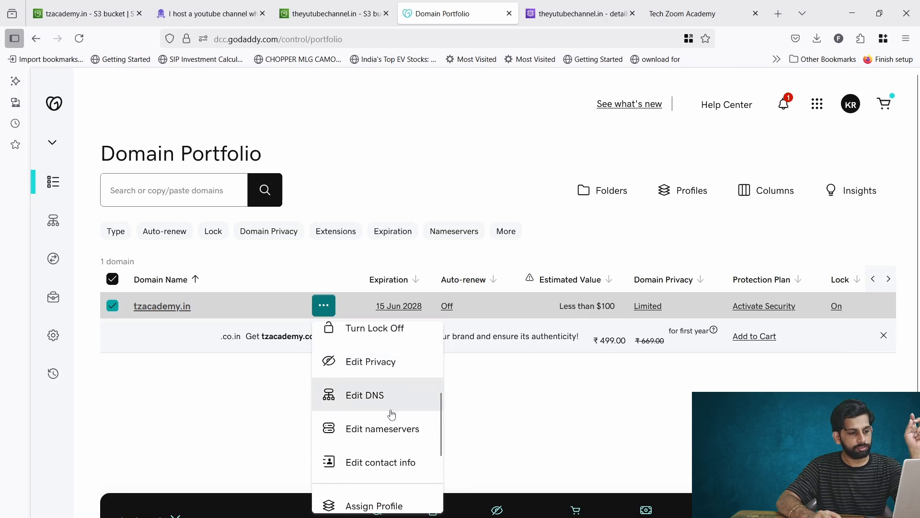
left_click(383, 429)
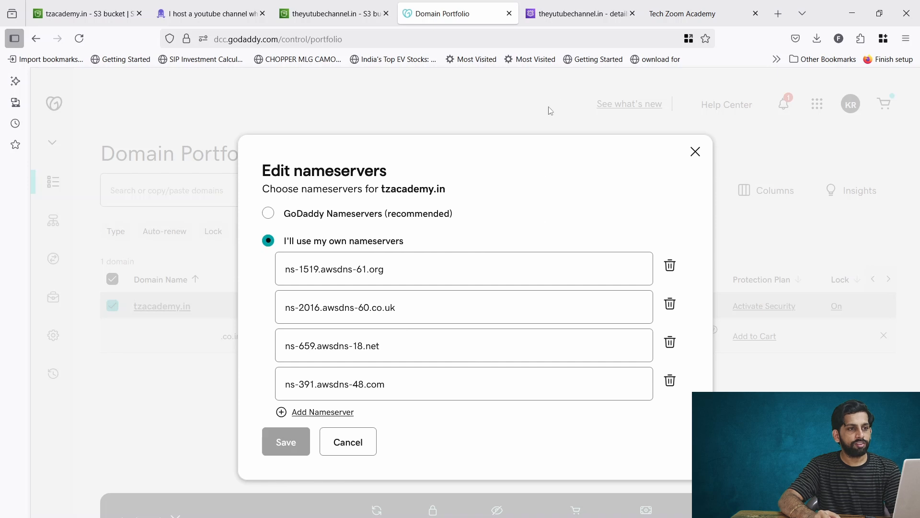
- Compare the Route 53 name servers with GoDaddy's, ending back on the theyutubechannel.in hosted zone
left_click(577, 13)
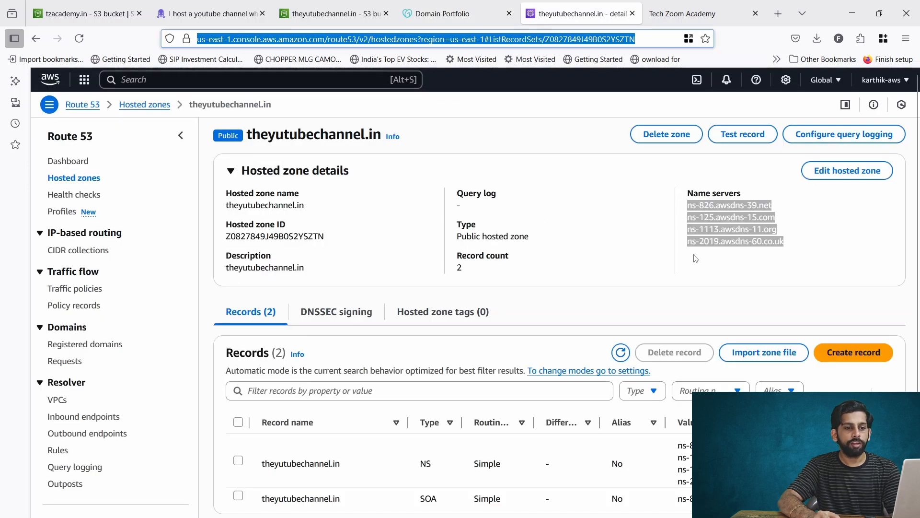
left_click(419, 7)
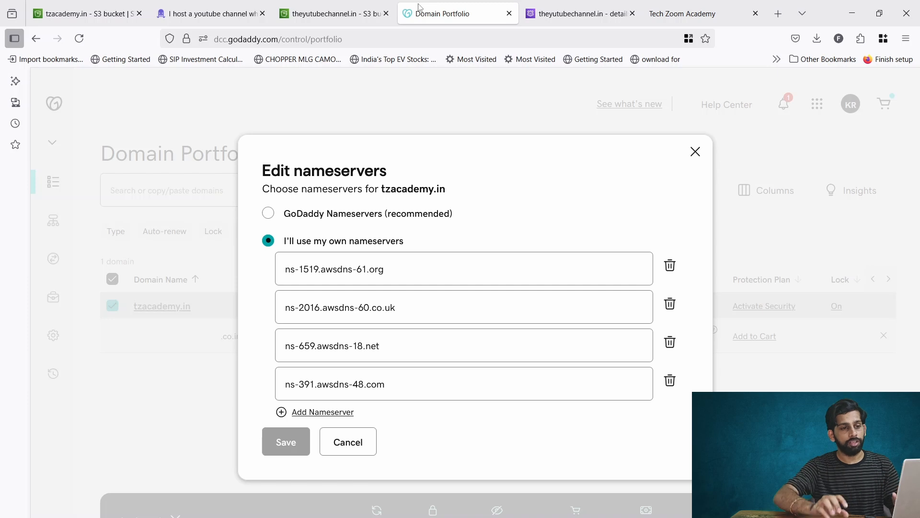
left_click(575, 14)
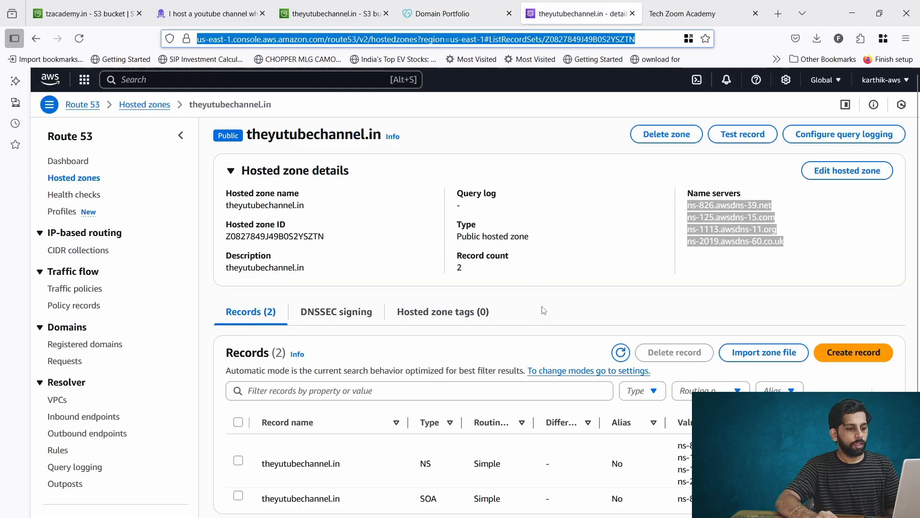
left_click(686, 224)
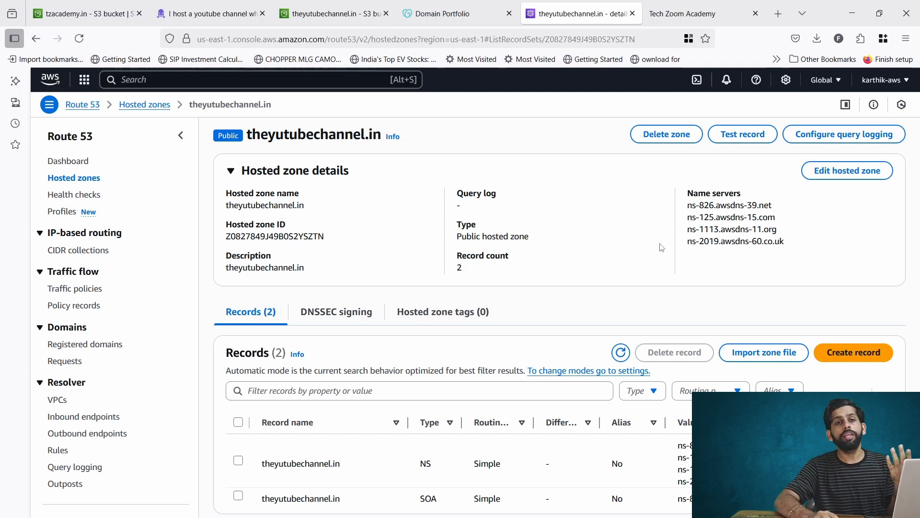
scroll(662, 247, "down", 1)
- Start a new record, review the weighted, geolocation and failover policies, then choose Simple routing
left_click(853, 323)
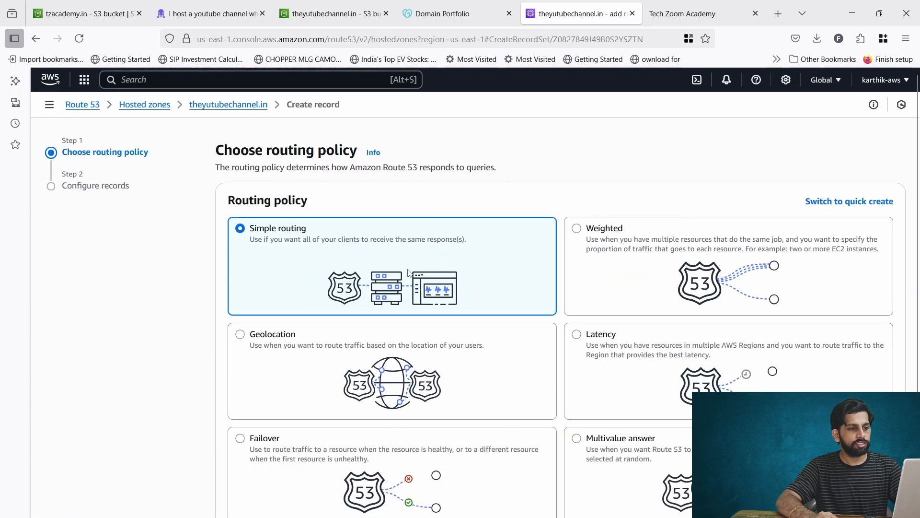
scroll(410, 273, "down", 1)
scroll(409, 273, "down", 1)
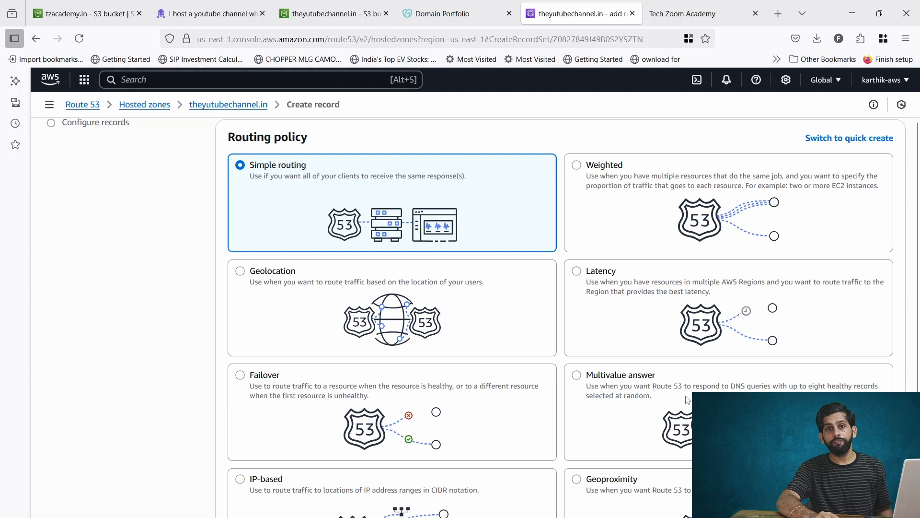
left_click(607, 171)
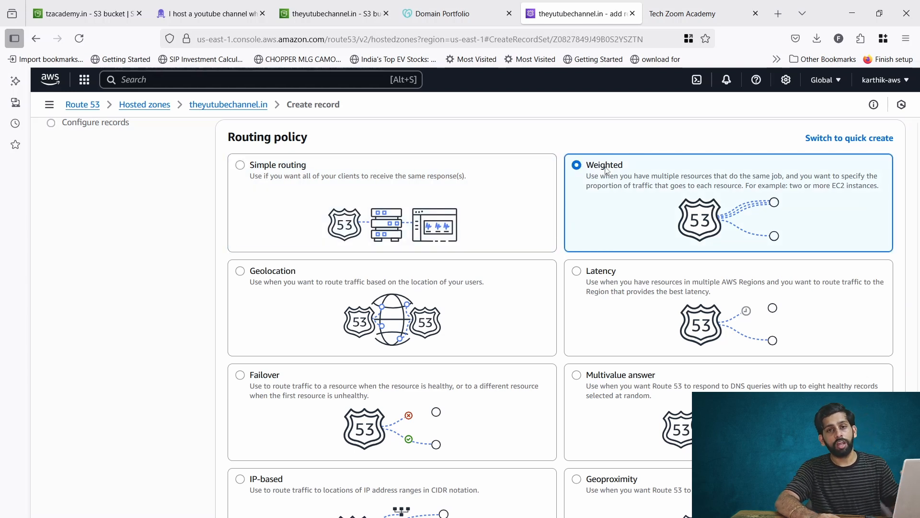
scroll(608, 232, "down", 2)
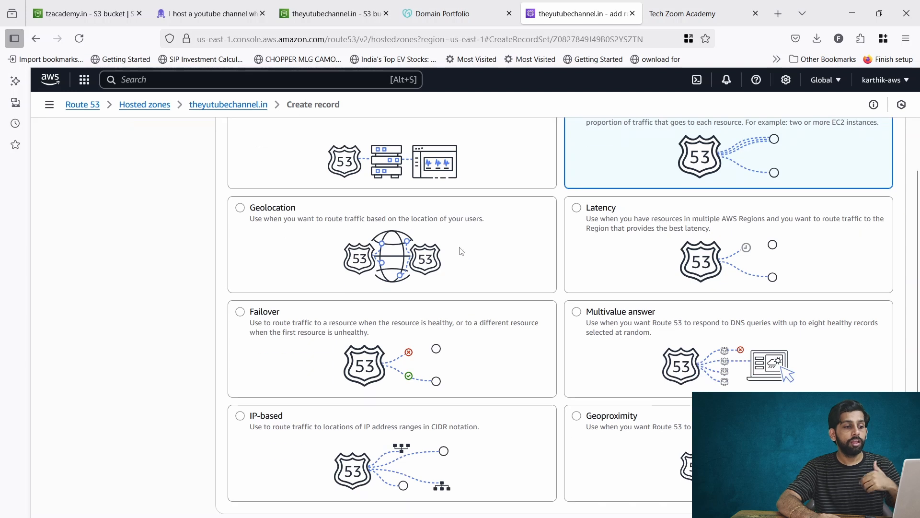
left_click(461, 251)
left_click(463, 342)
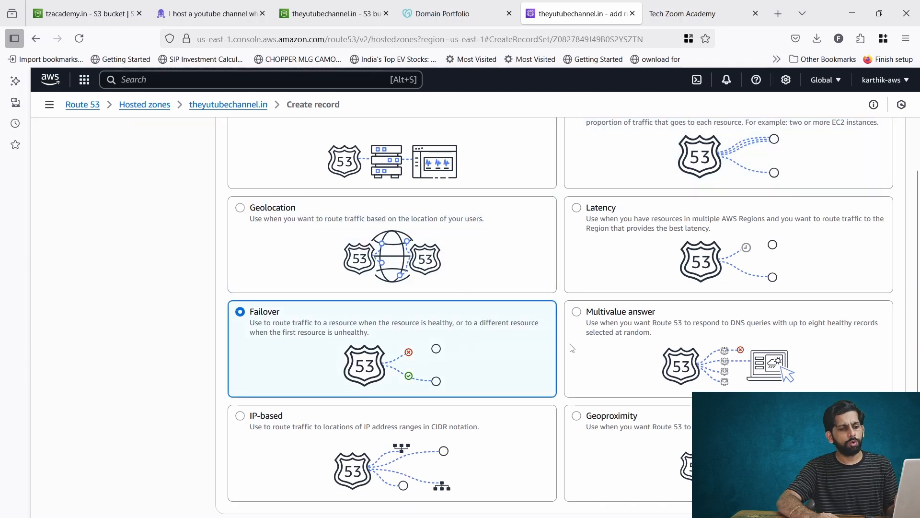
scroll(618, 355, "up", 4)
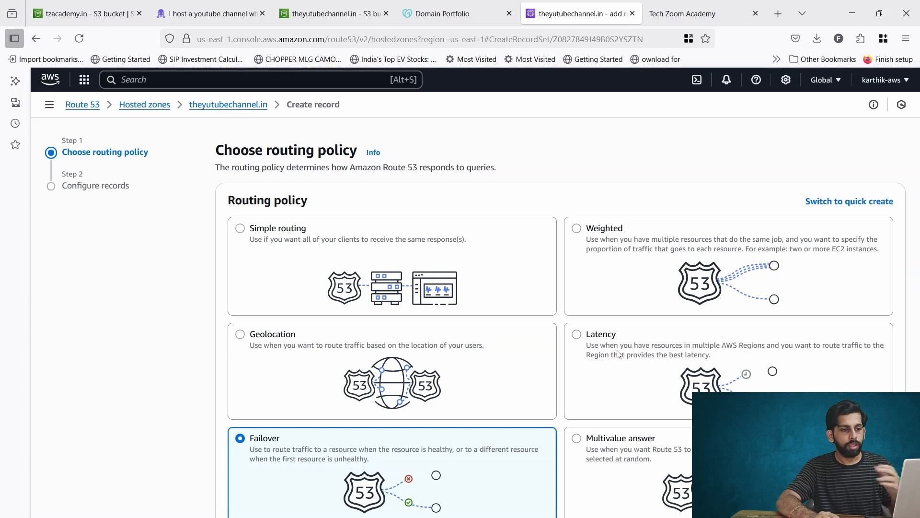
left_click(480, 278)
scroll(499, 283, "down", 3)
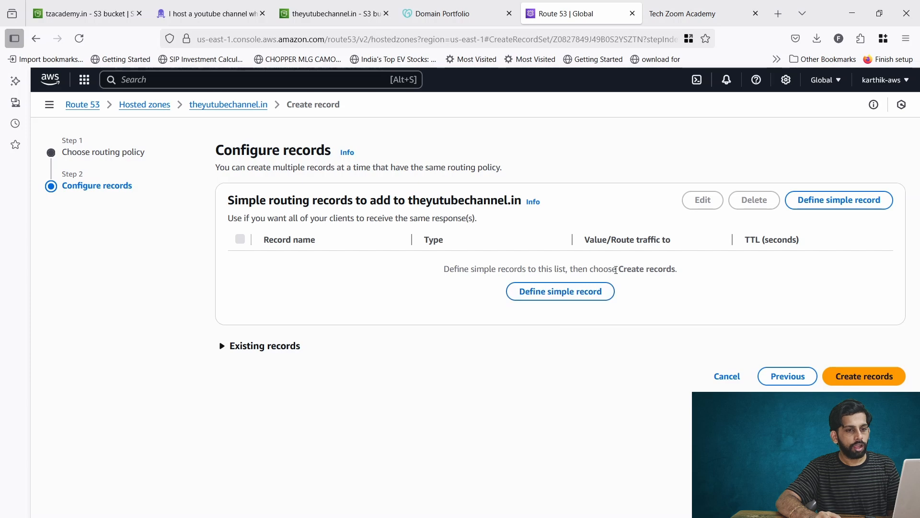
- Define a simple record with a blank name for the root domain and record type A
left_click(575, 292)
left_click(459, 170)
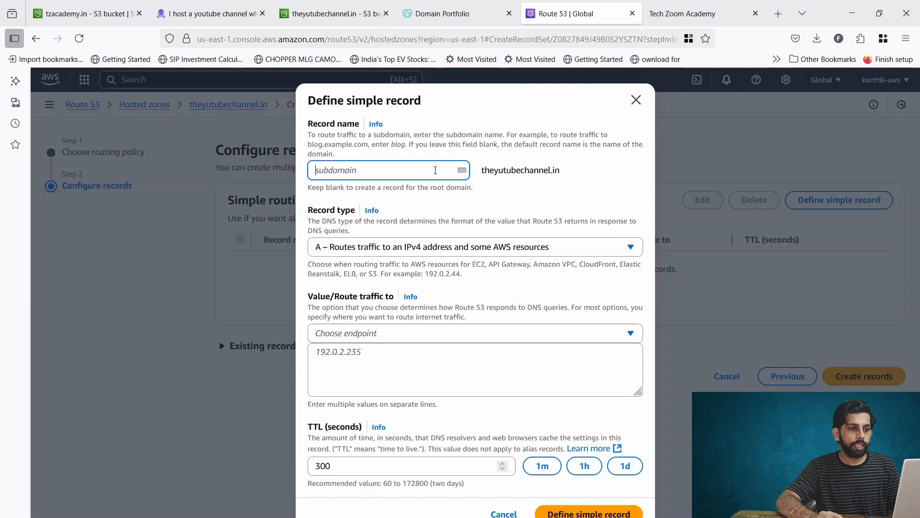
left_click_drag(482, 170, 585, 177)
left_click(585, 178)
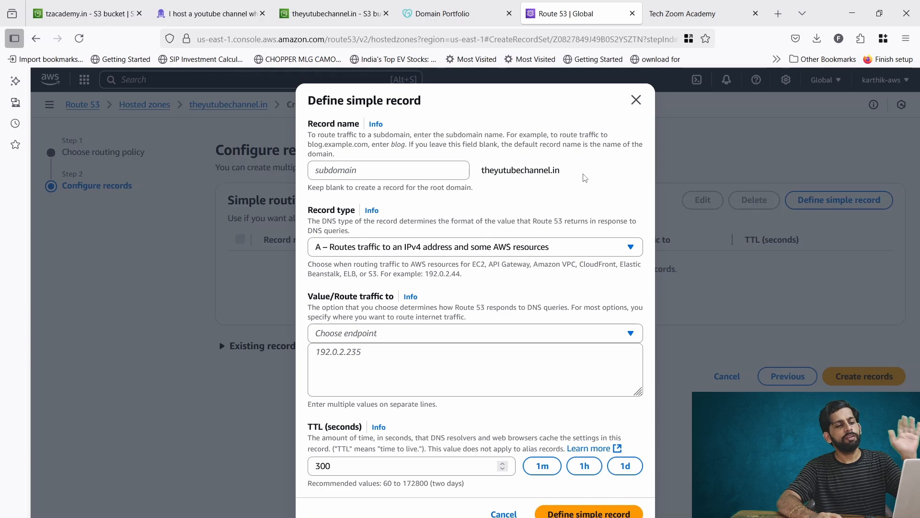
left_click(365, 174)
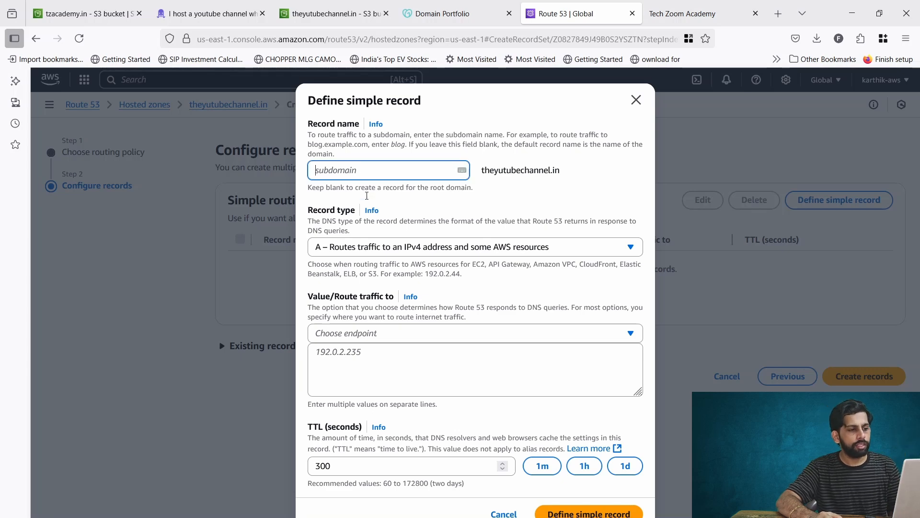
left_click(408, 249)
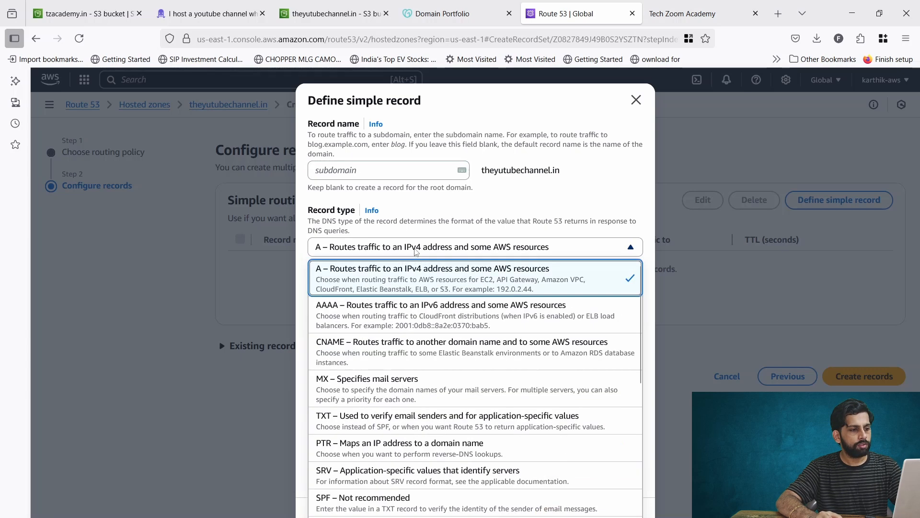
left_click(404, 284)
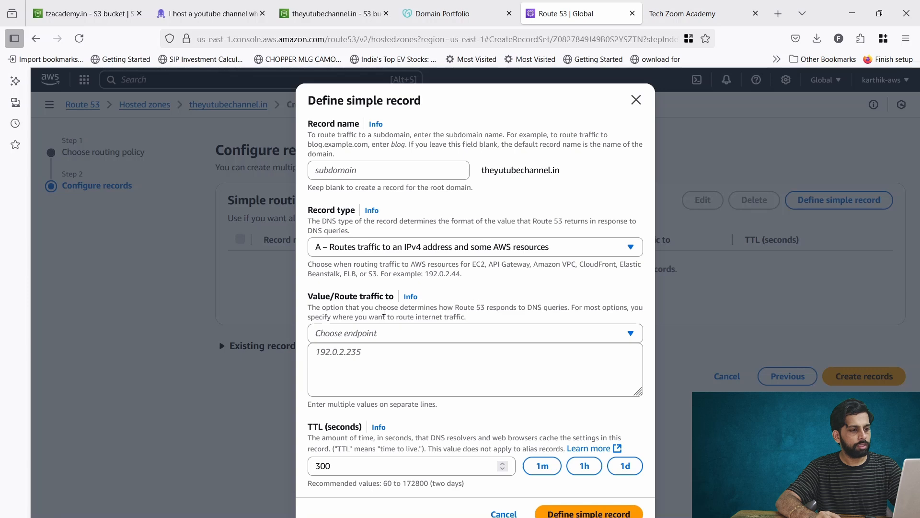
- Route traffic as an alias to the S3 website endpoint, checking the bucket's endpoint
left_click(367, 335)
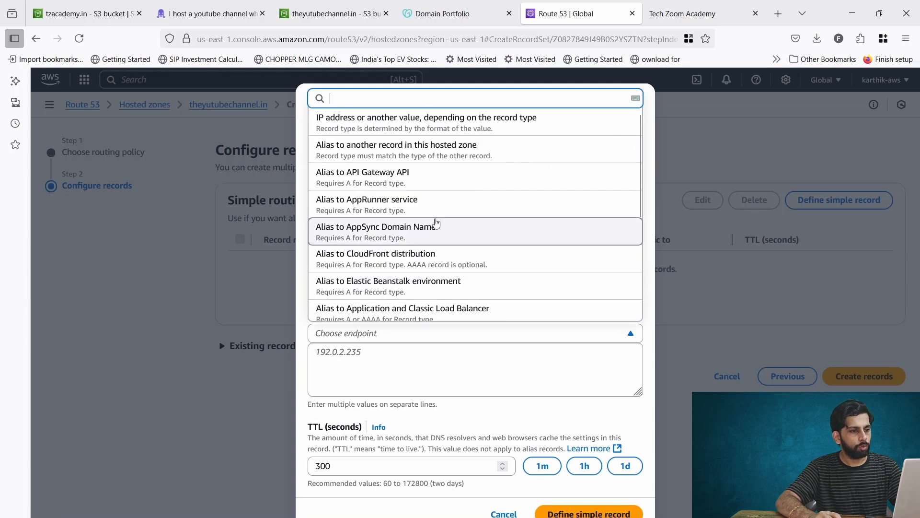
scroll(433, 223, "down", 2)
scroll(436, 223, "down", 3)
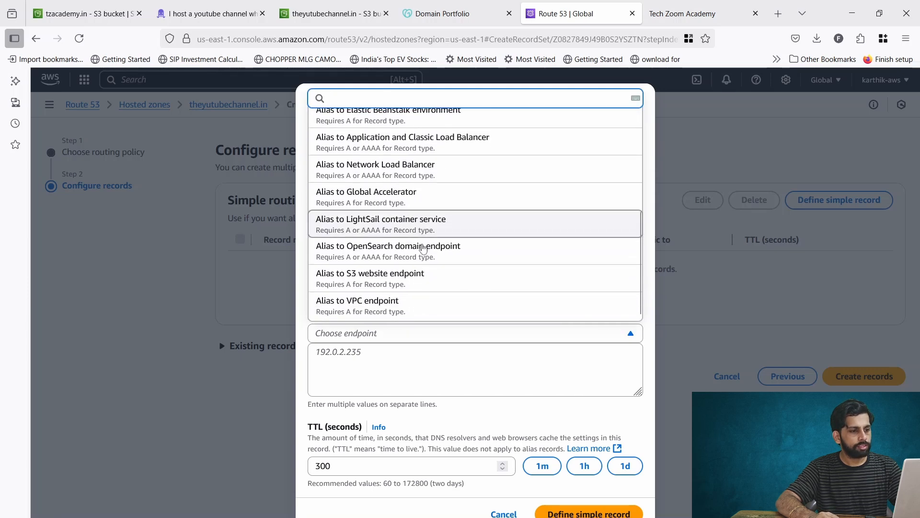
left_click(396, 280)
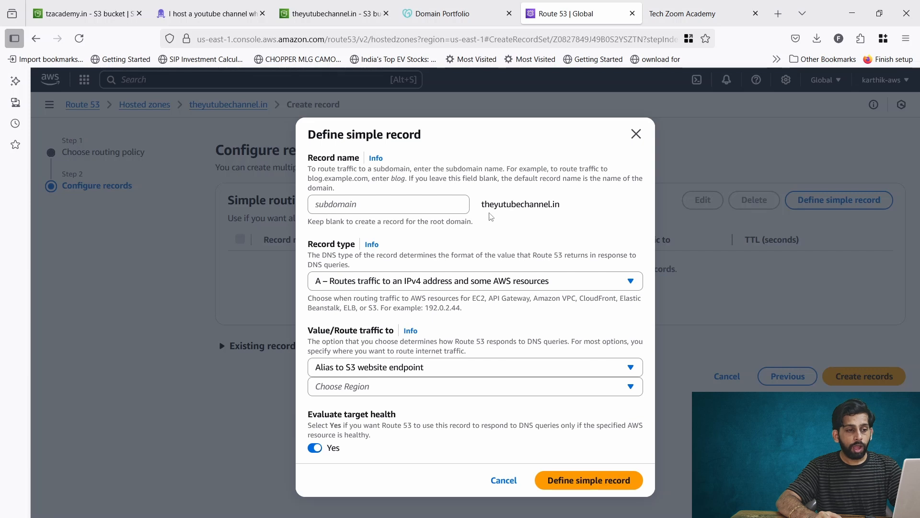
left_click_drag(483, 206, 559, 206)
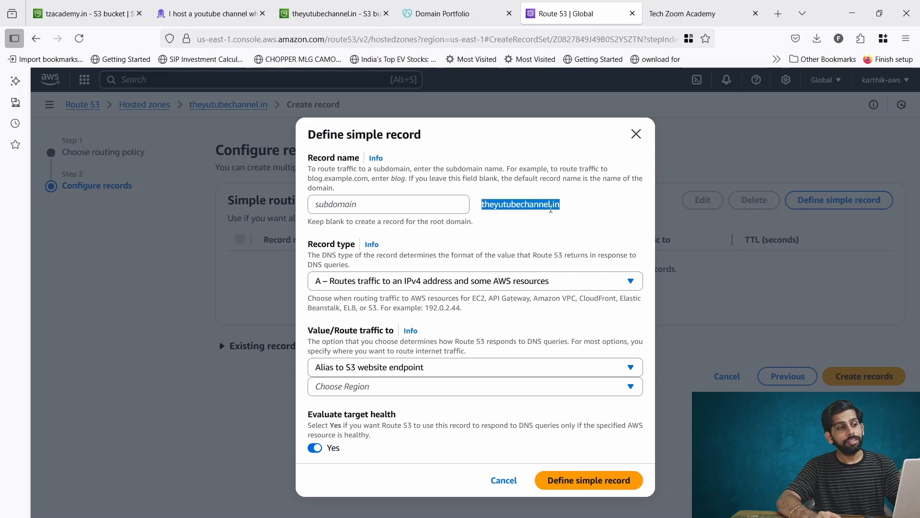
left_click(335, 14)
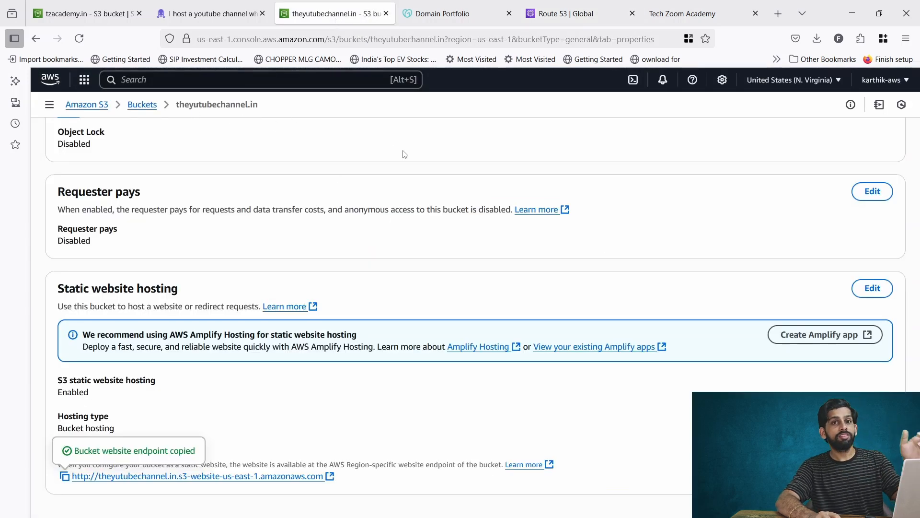
left_click(546, 15)
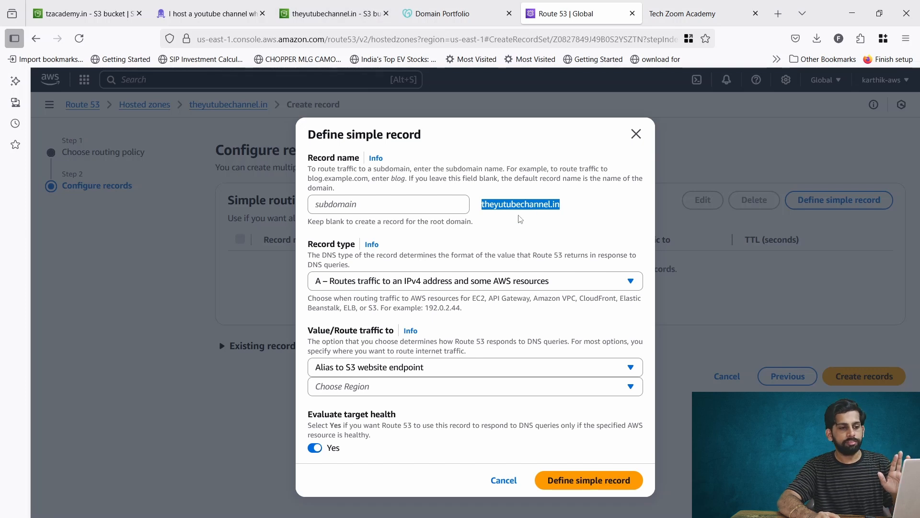
left_click(497, 208)
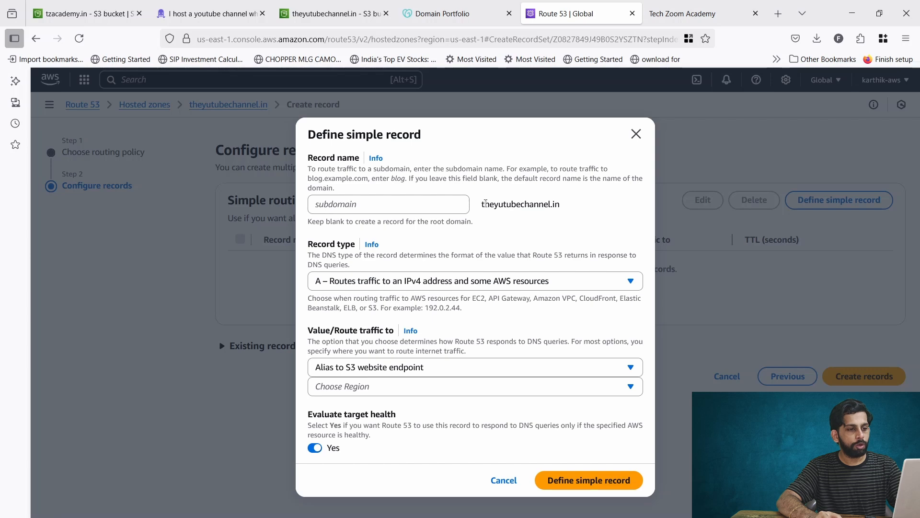
left_click_drag(486, 204, 564, 206)
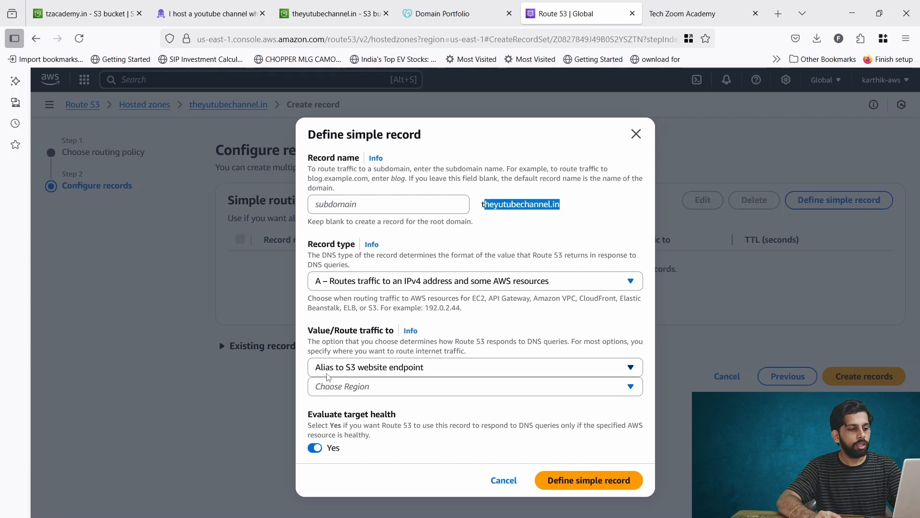
- Choose US East (N. Virginia) and the theyutubechannel.in s3-website-us-east-1.amazonaws.com endpoint
left_click(384, 387)
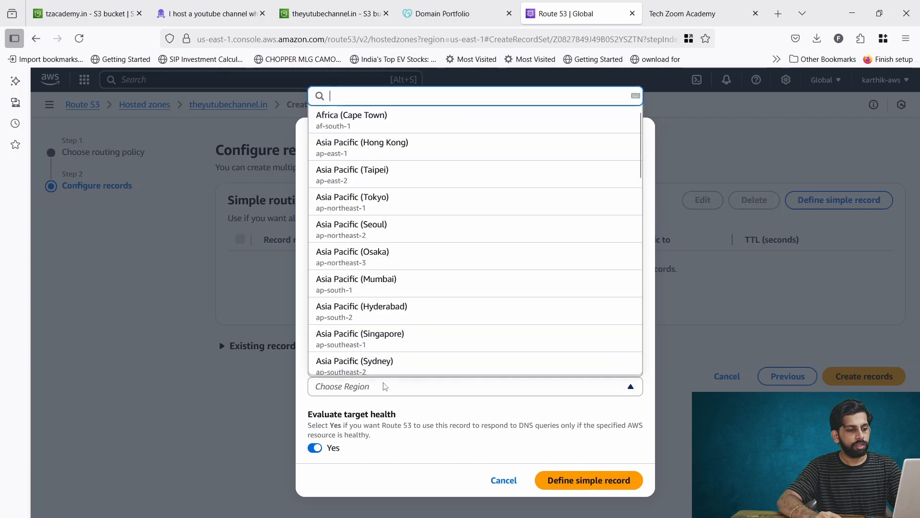
scroll(375, 306, "down", 10)
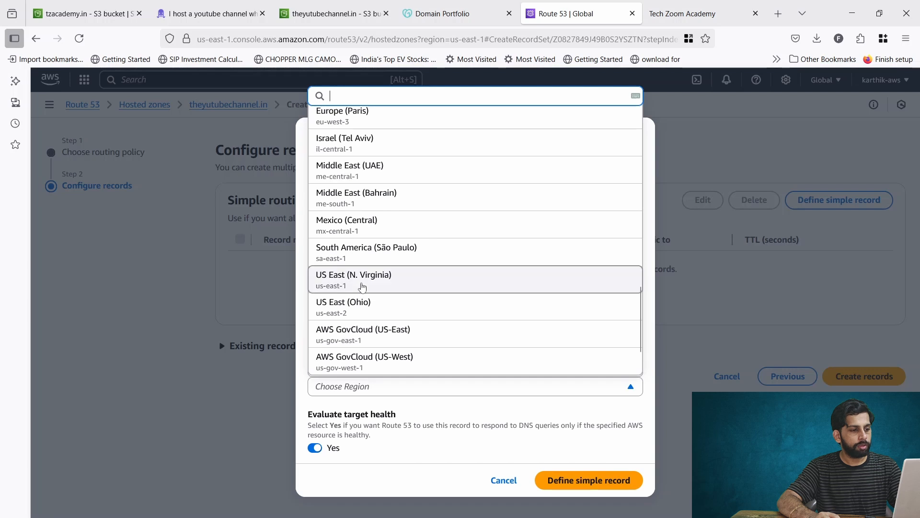
left_click(361, 285)
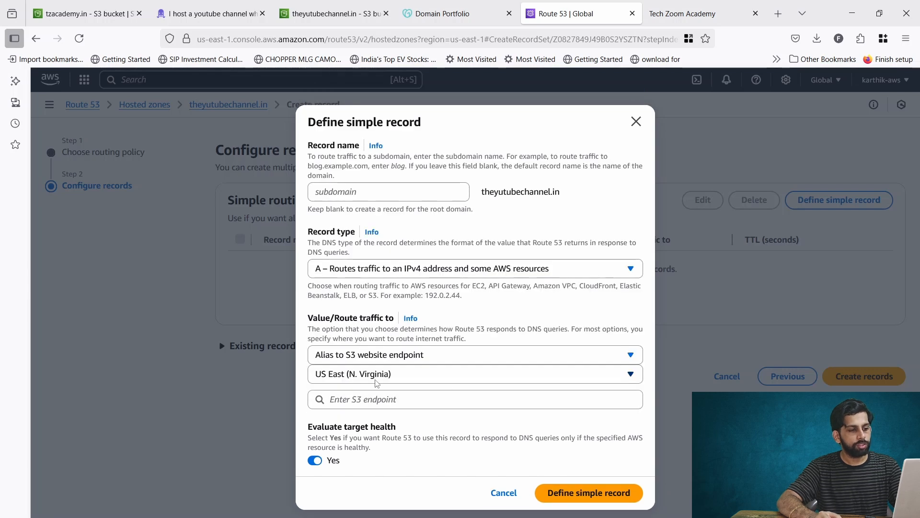
left_click(369, 397)
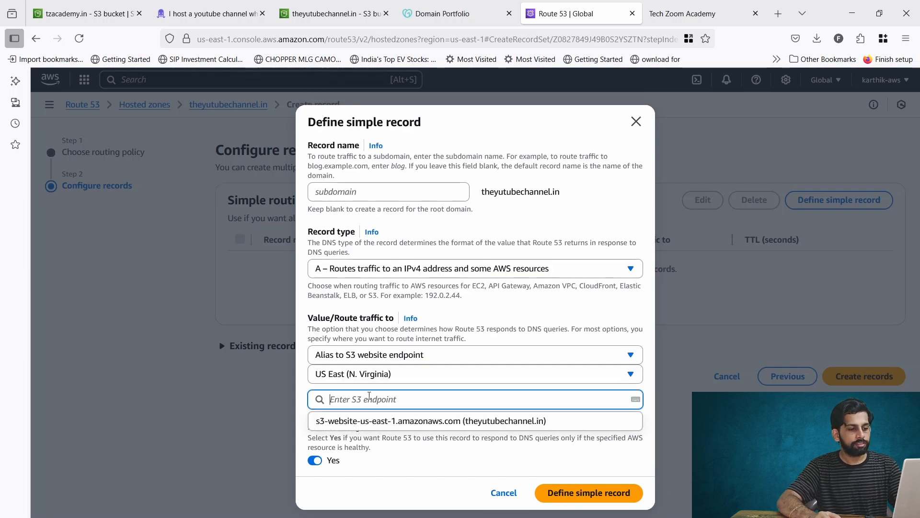
left_click(373, 420)
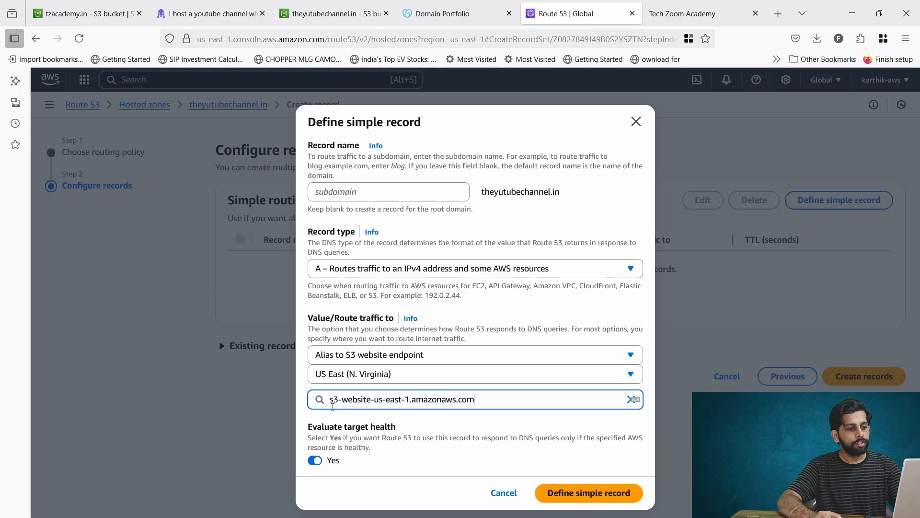
left_click_drag(333, 407, 479, 407)
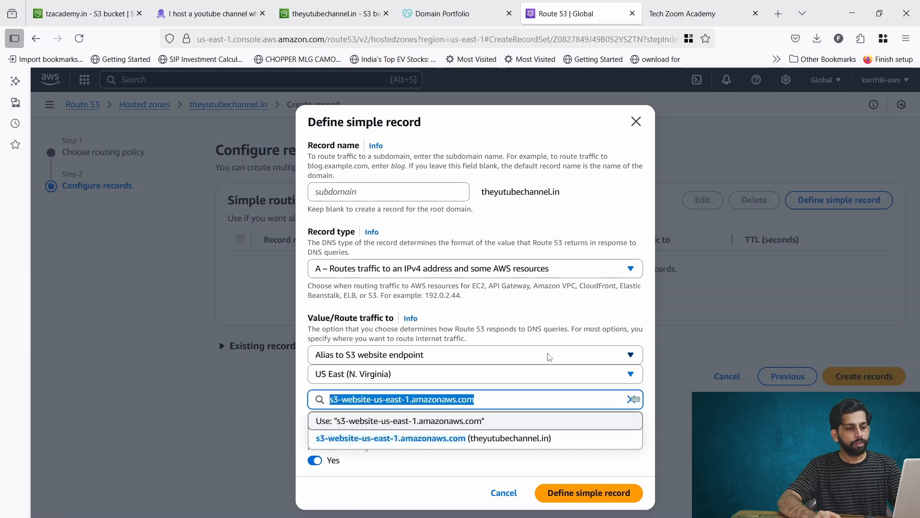
left_click(525, 325)
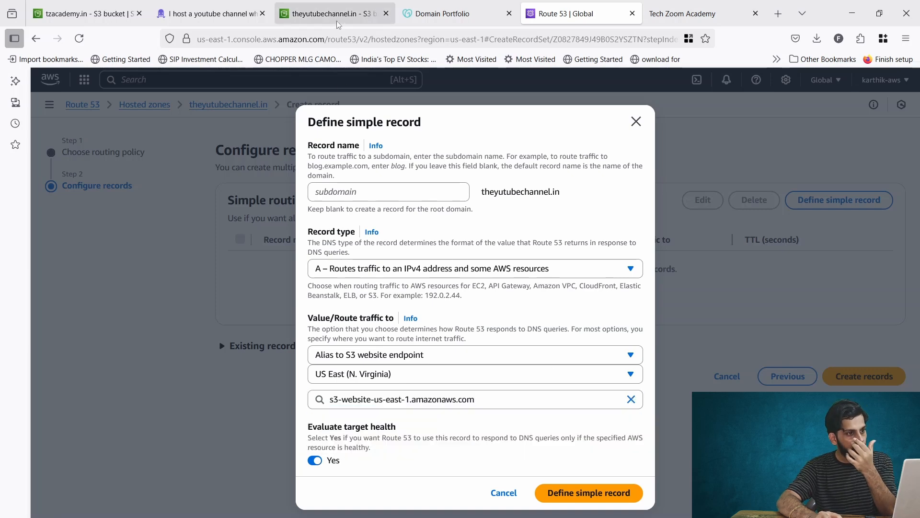
- Cross-check the chosen endpoint against the site and bucket tabs, pointing out the root domain
left_click(690, 13)
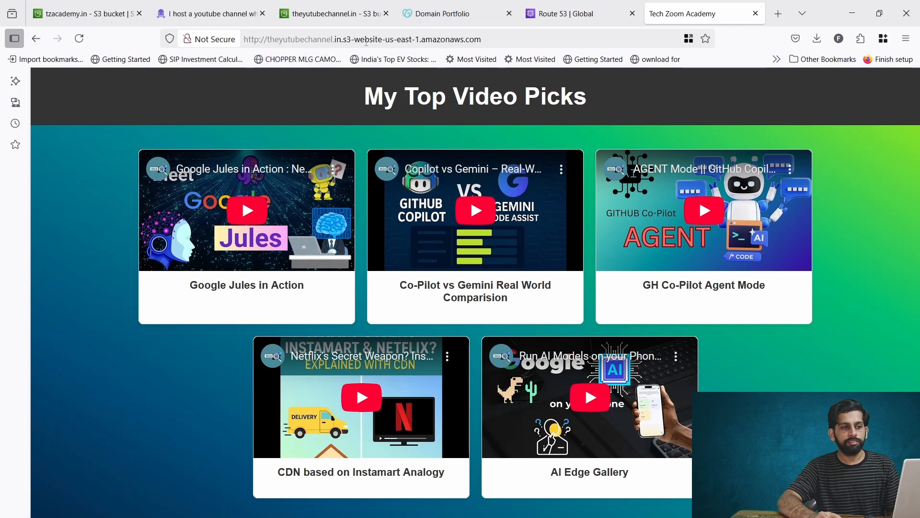
left_click(330, 13)
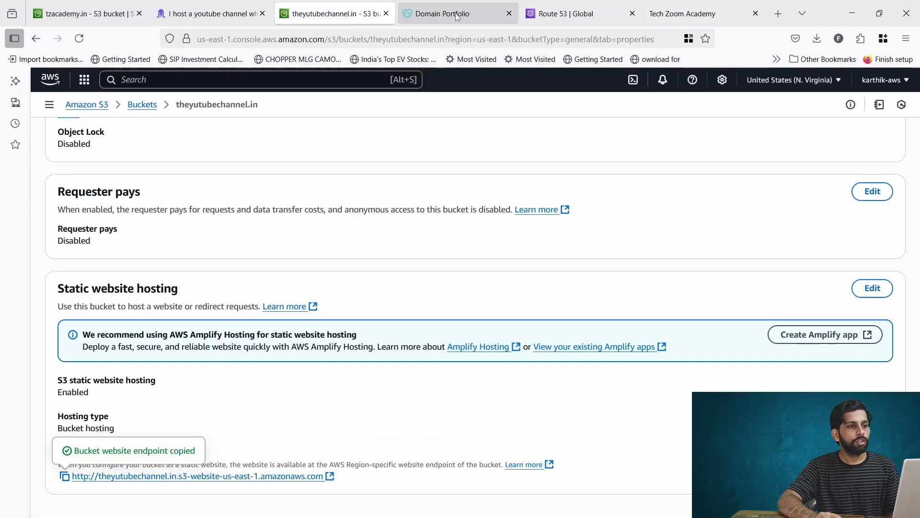
left_click(542, 8)
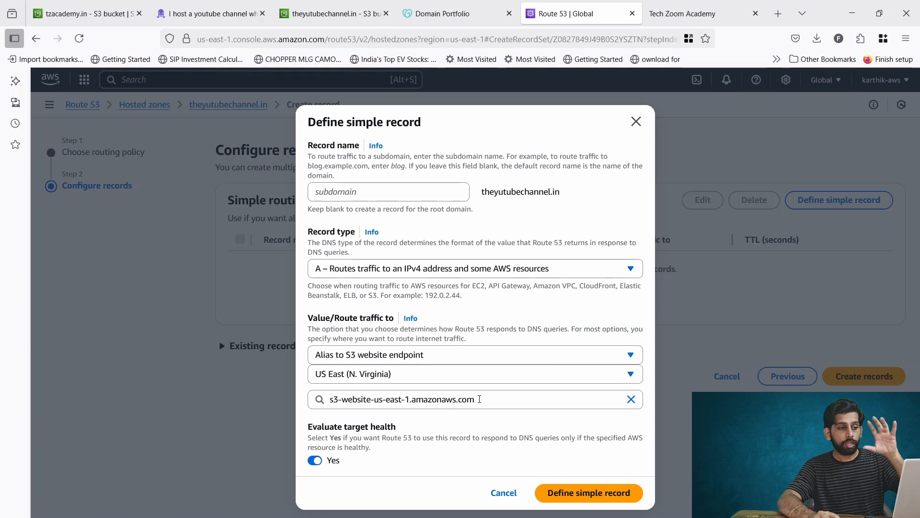
left_click_drag(480, 398, 327, 396)
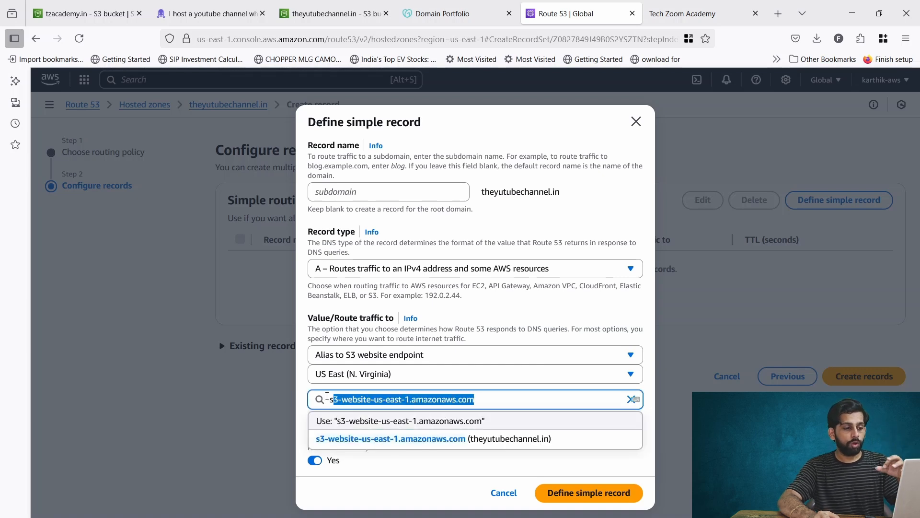
left_click(525, 310)
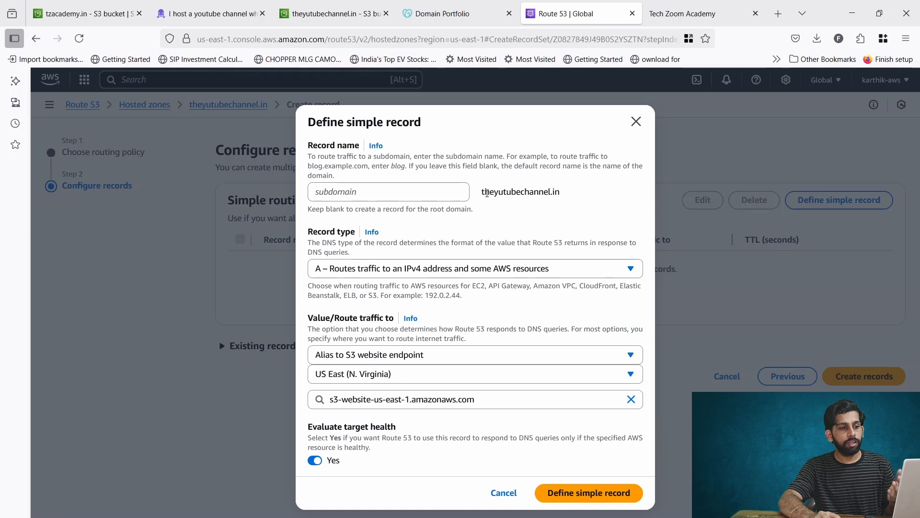
left_click_drag(522, 194, 577, 197)
left_click(575, 222)
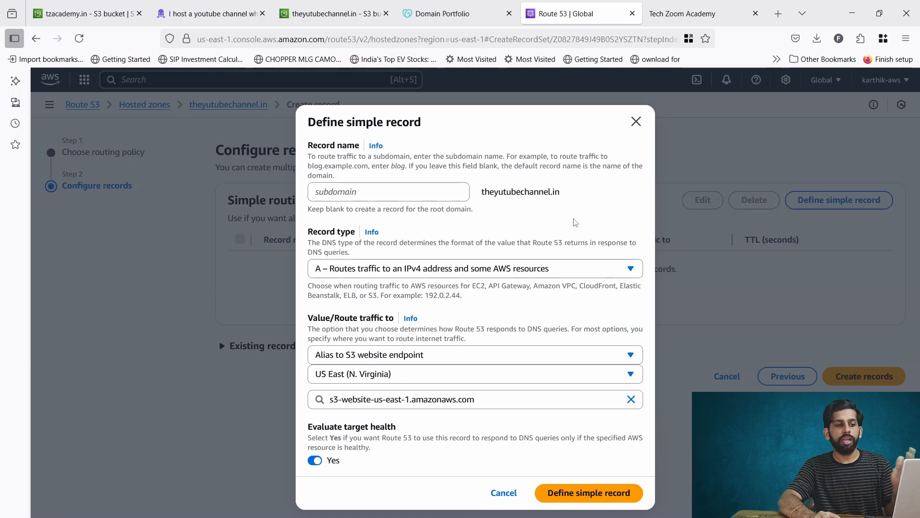
- Add and create the A alias record, view the site, then return to Hosted zones
left_click(558, 495)
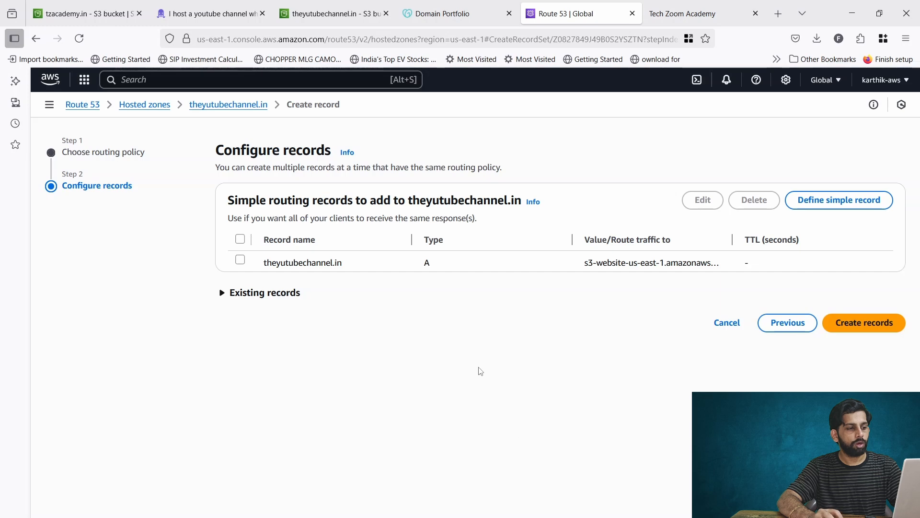
left_click(870, 323)
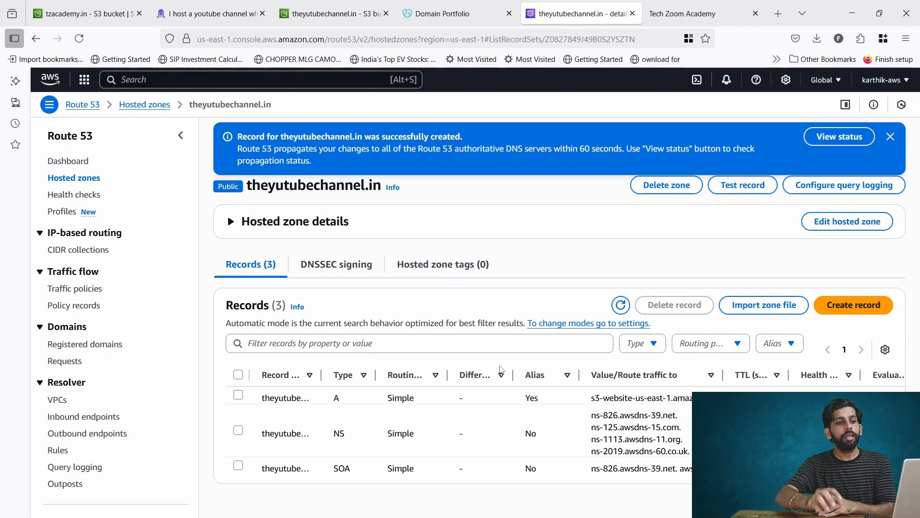
left_click(683, 14)
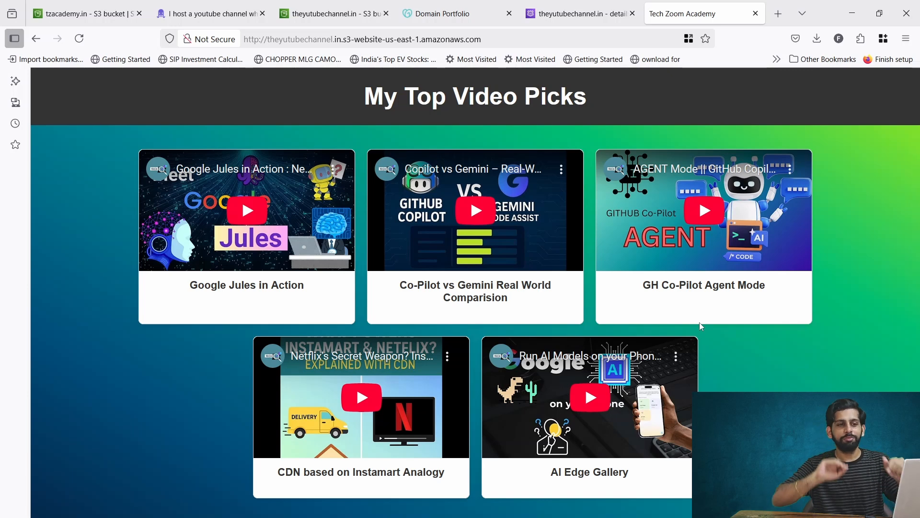
left_click(578, 13)
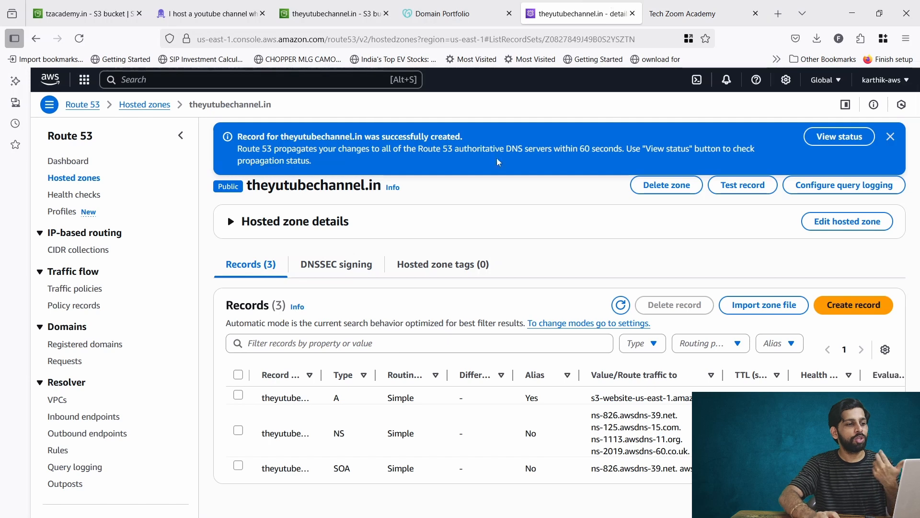
left_click(90, 179)
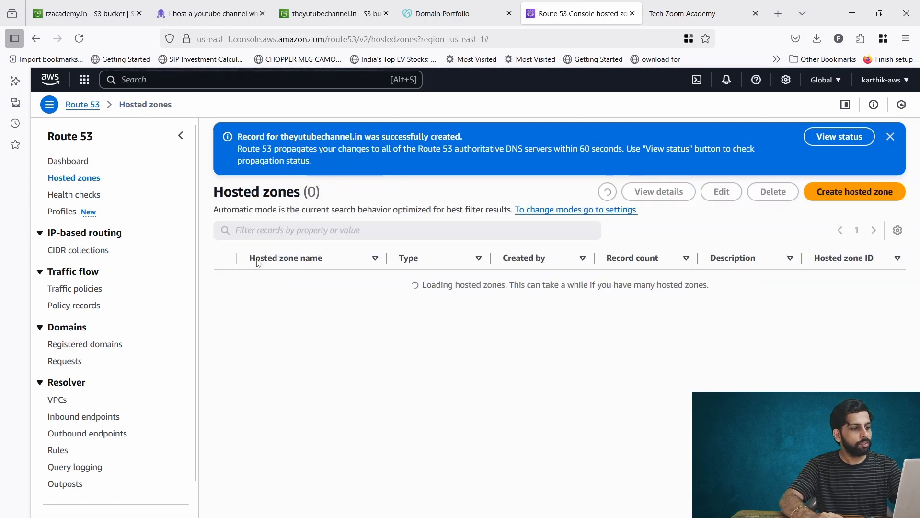
- Show tzacademy.in's root A record details and its S3 website endpoint alias target
left_click(287, 305)
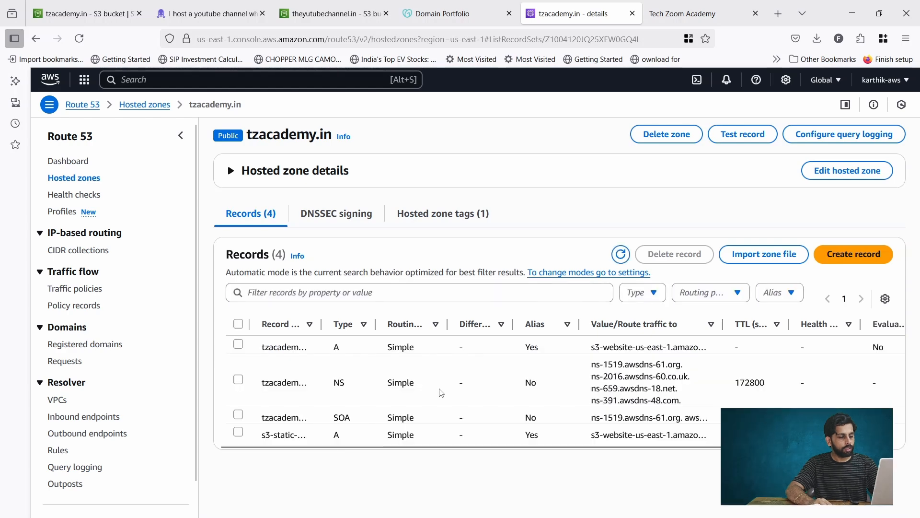
left_click_drag(321, 324, 458, 324)
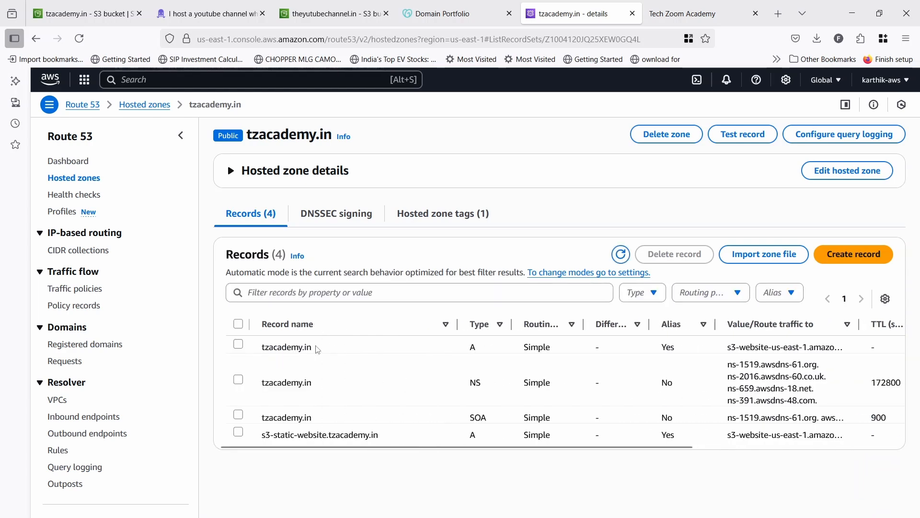
left_click(238, 346)
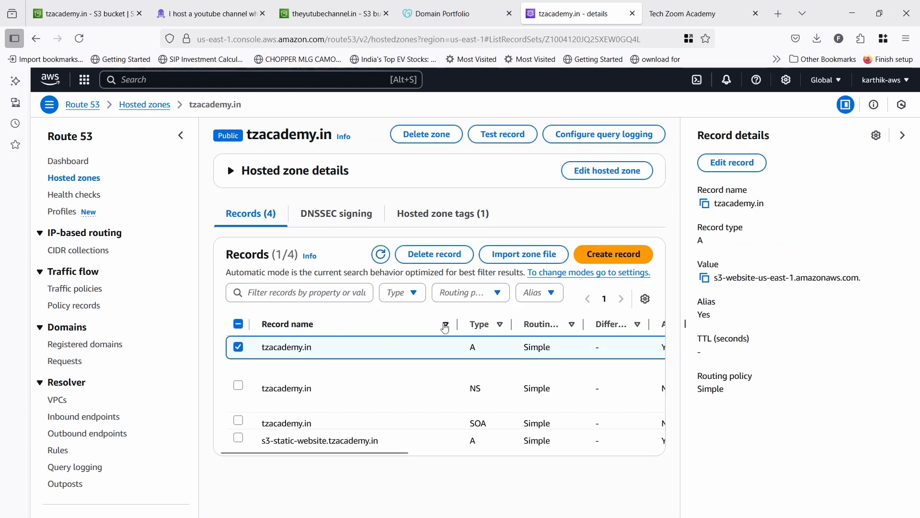
left_click(180, 136)
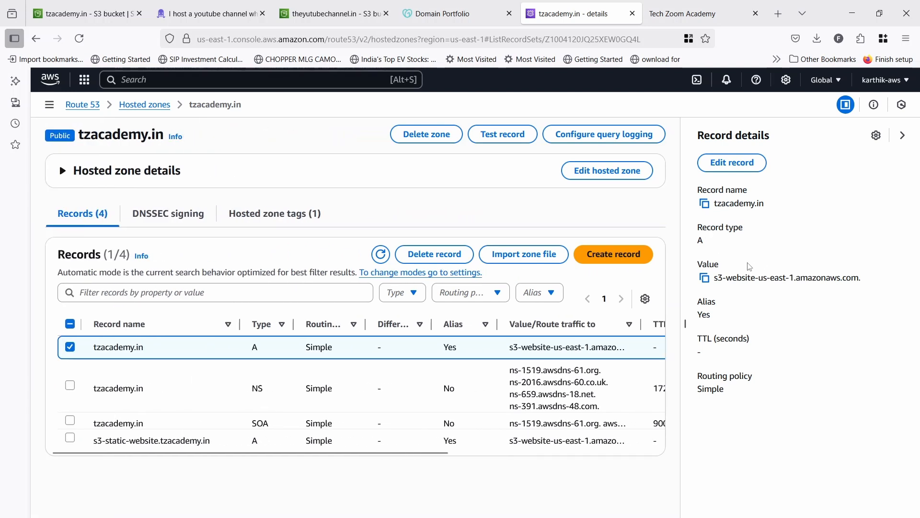
left_click_drag(715, 280, 865, 282)
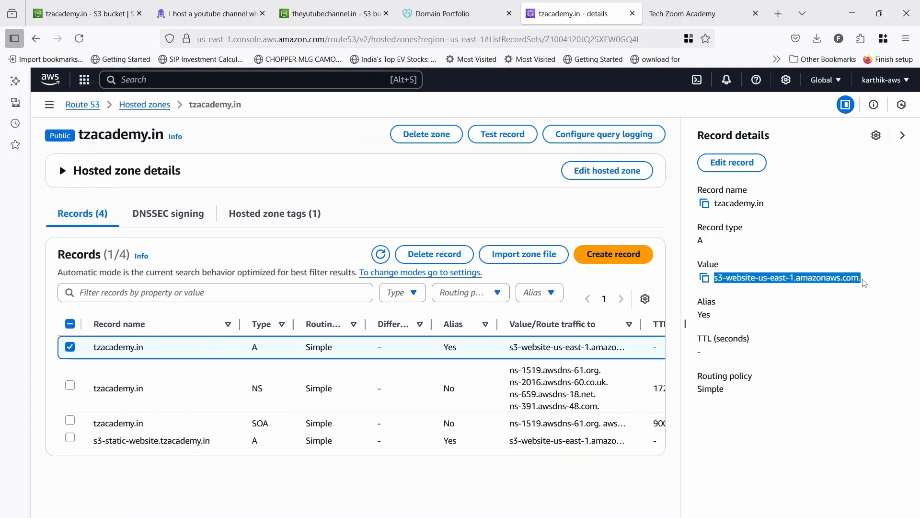
left_click_drag(152, 356, 94, 356)
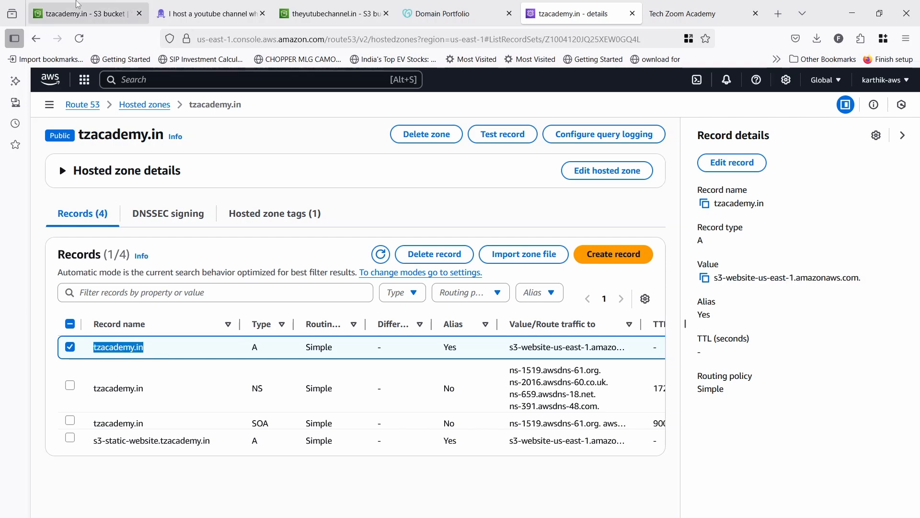
left_click(95, 14)
- Open the tzacademy.in bucket website endpoint from Properties in a new tab
scroll(245, 303, "up", 4)
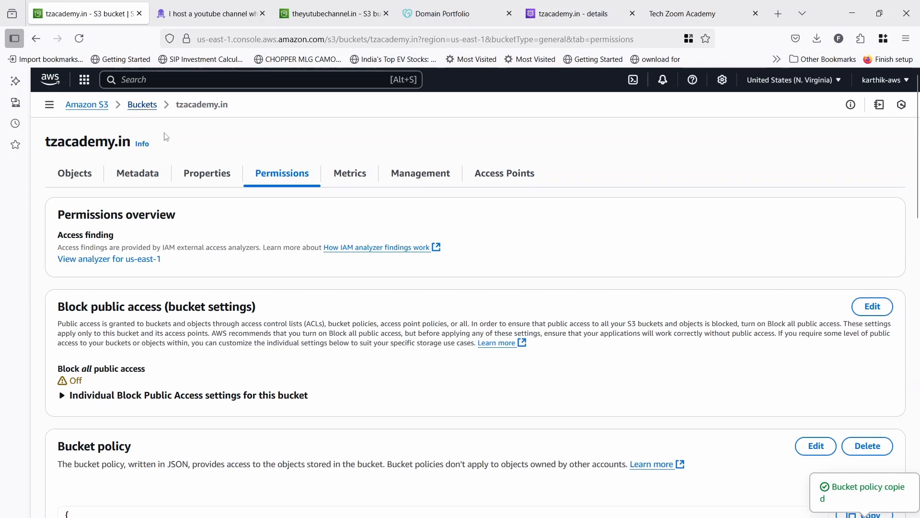
left_click(203, 176)
scroll(258, 410, "down", 20)
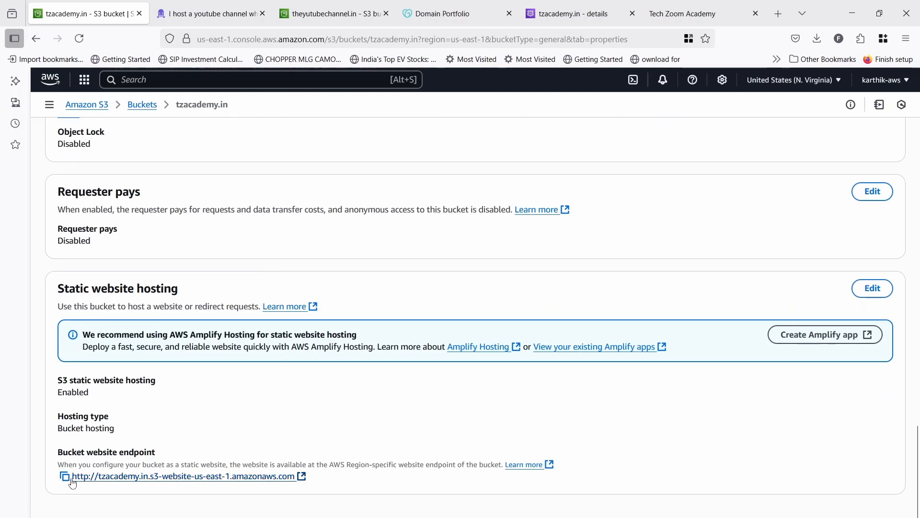
left_click(72, 481)
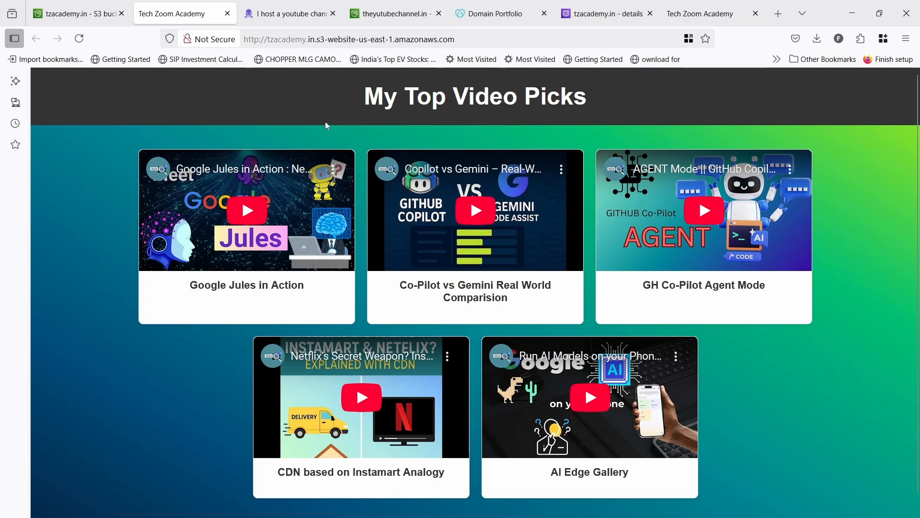
mouse_move(436, 499)
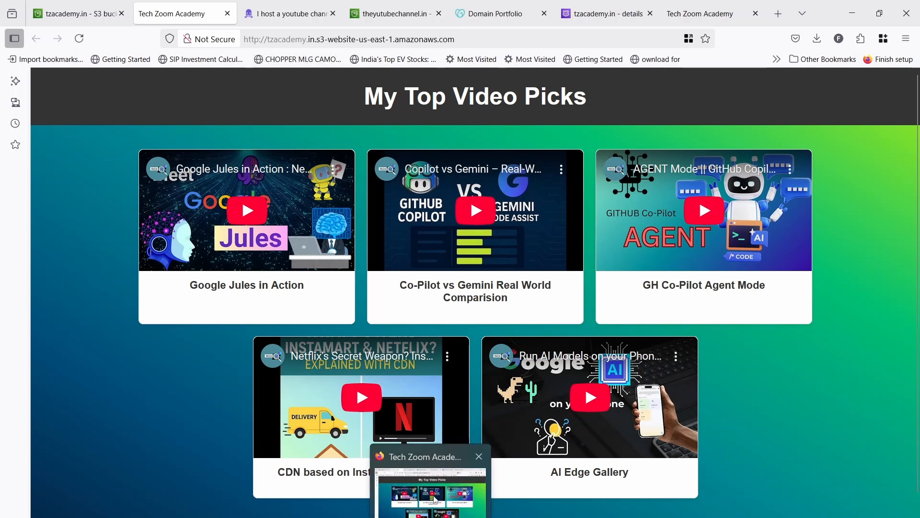
left_click(915, 42)
- Load tzacademy.in in a private window and play Google Jules in Action, skipping to 6:59
left_click(795, 126)
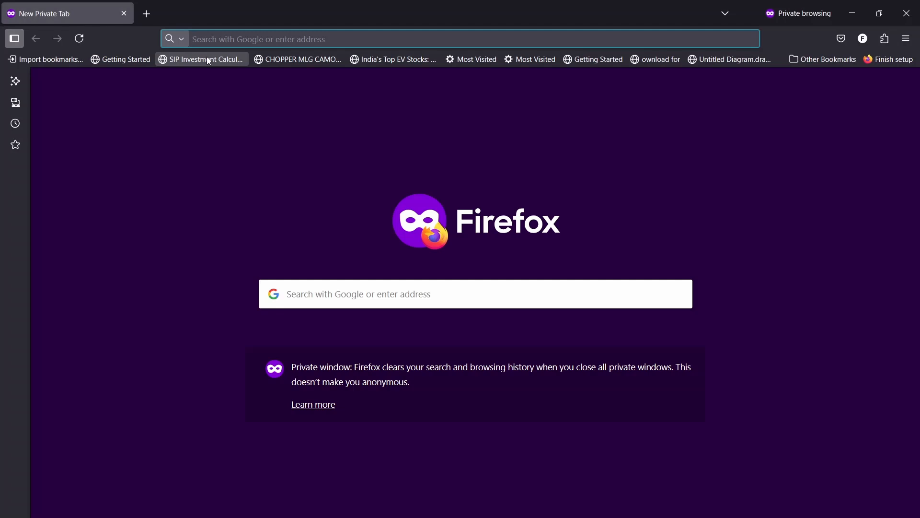
type("tzacademy.in")
key("Return")
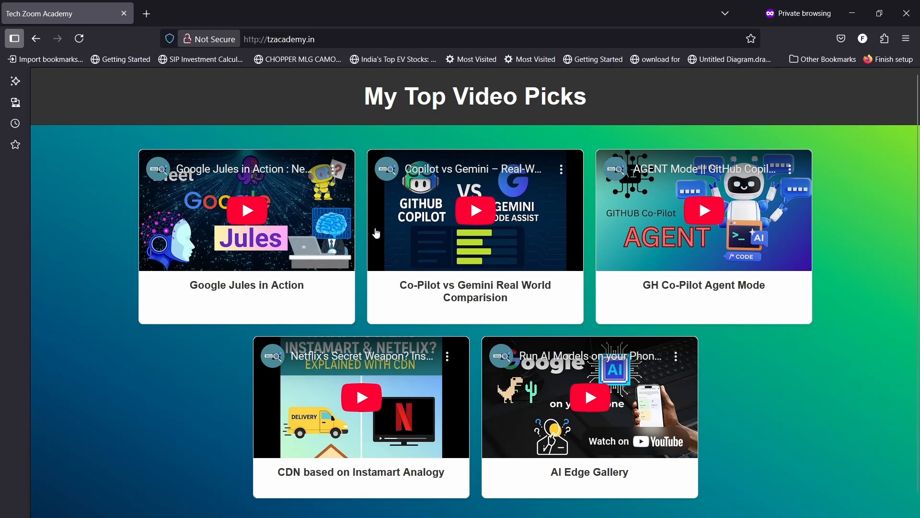
left_click(246, 211)
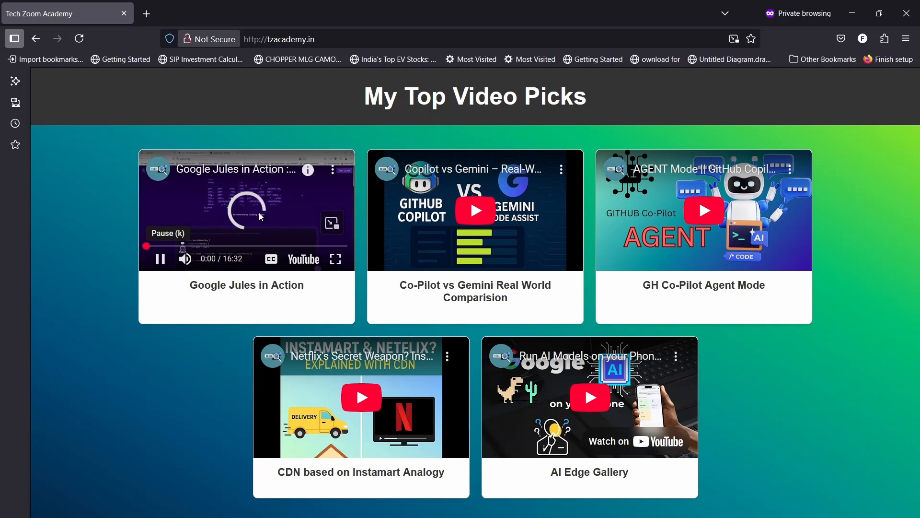
left_click(232, 246)
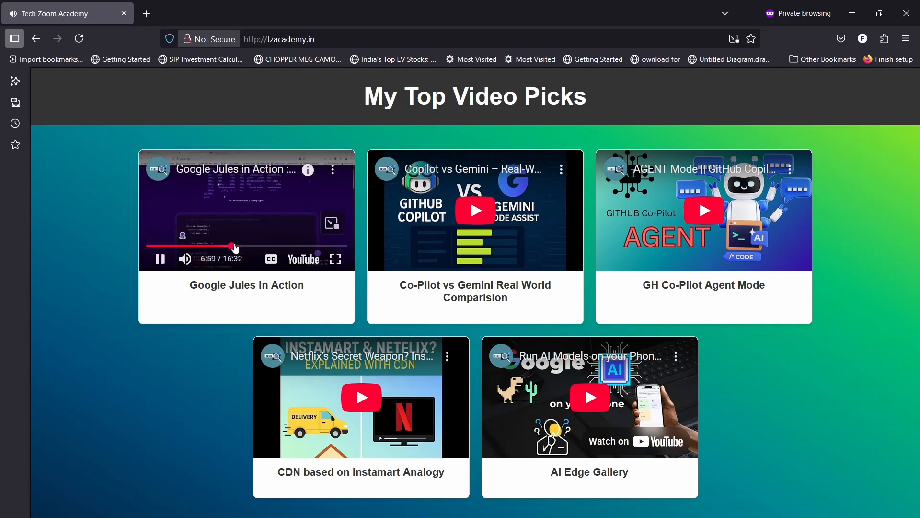